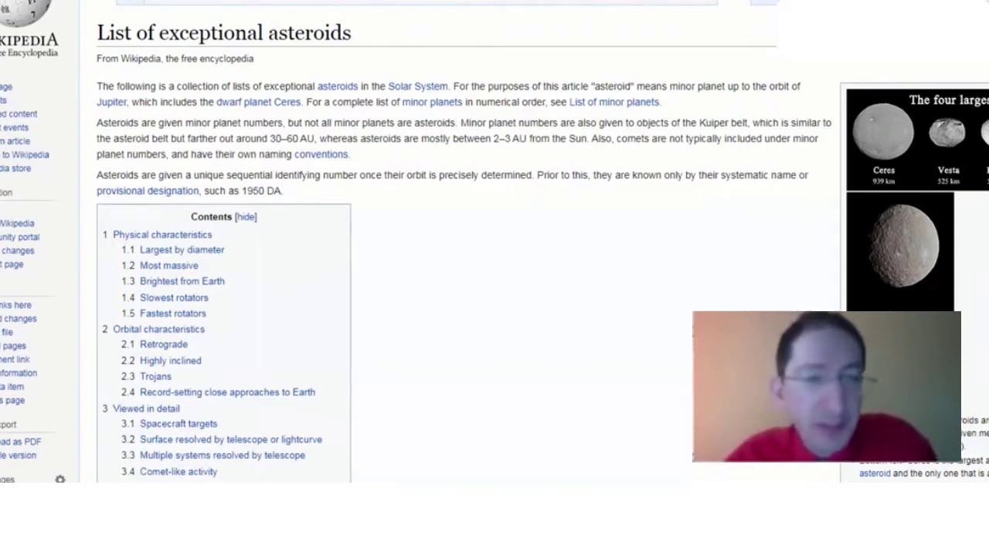
Examine the Wikipedia list of exceptional asteroids for the largest ones by diameter
scroll(525, 369, "down", 5)
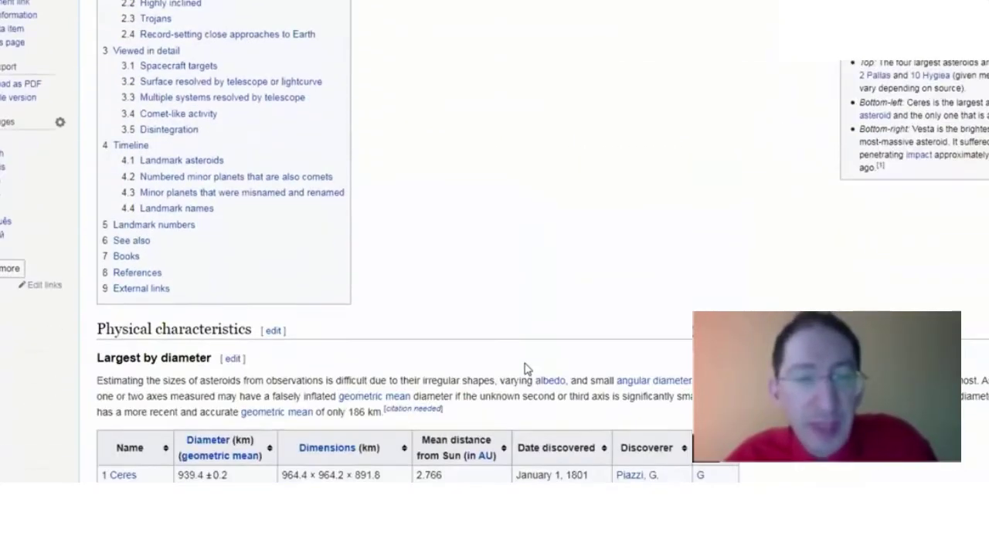
scroll(526, 369, "down", 6)
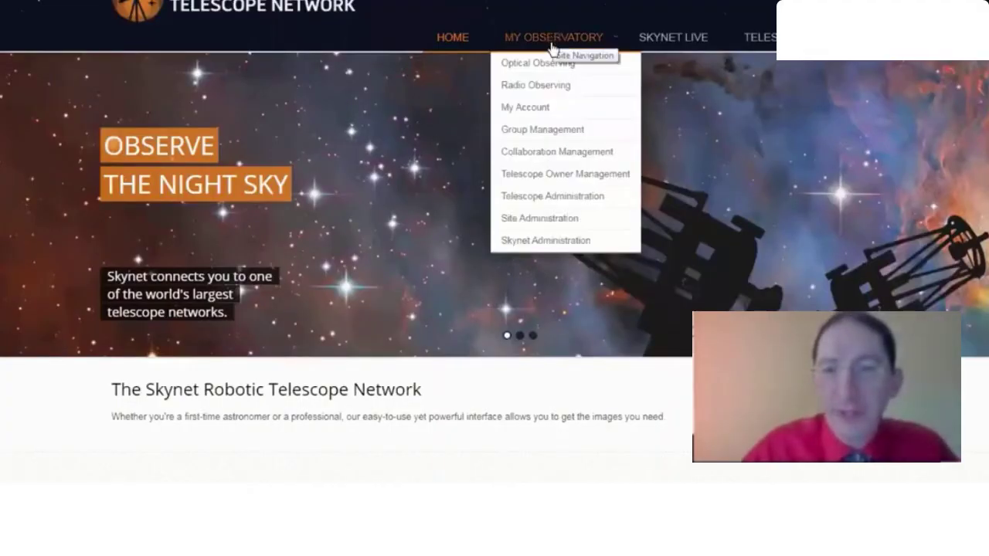
Switch to the Skynet site, start a new optical observation and look up the target "davida"
left_click(539, 65)
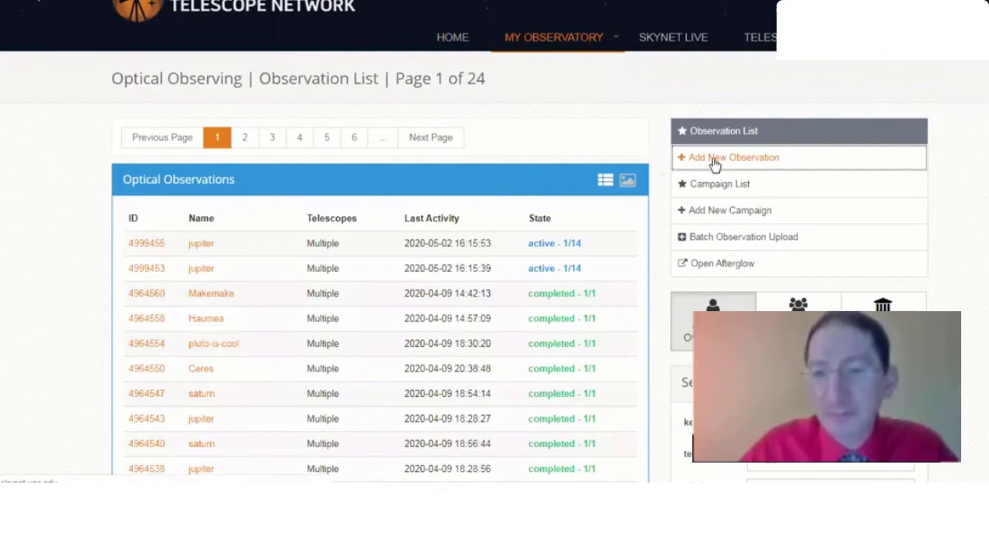
left_click(715, 159)
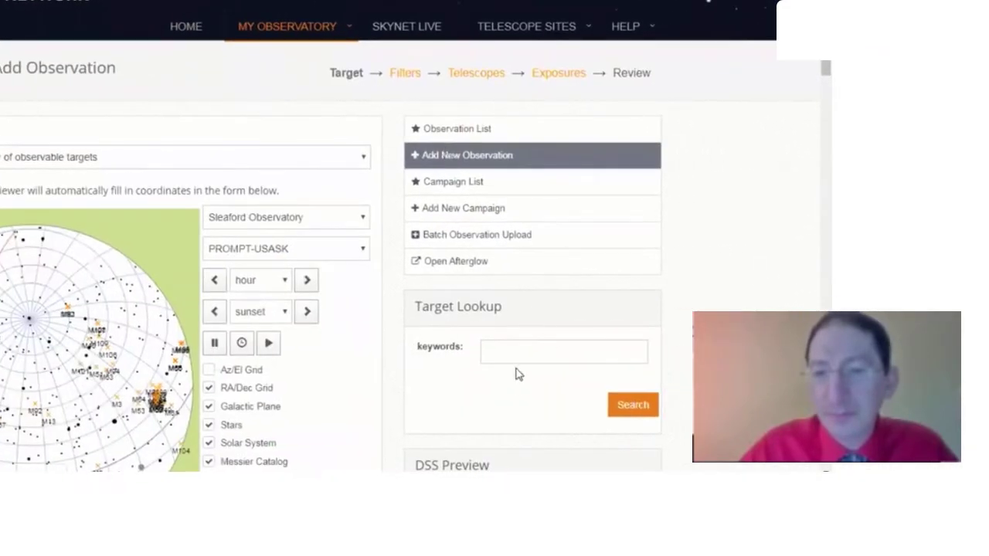
left_click(514, 353)
type("david")
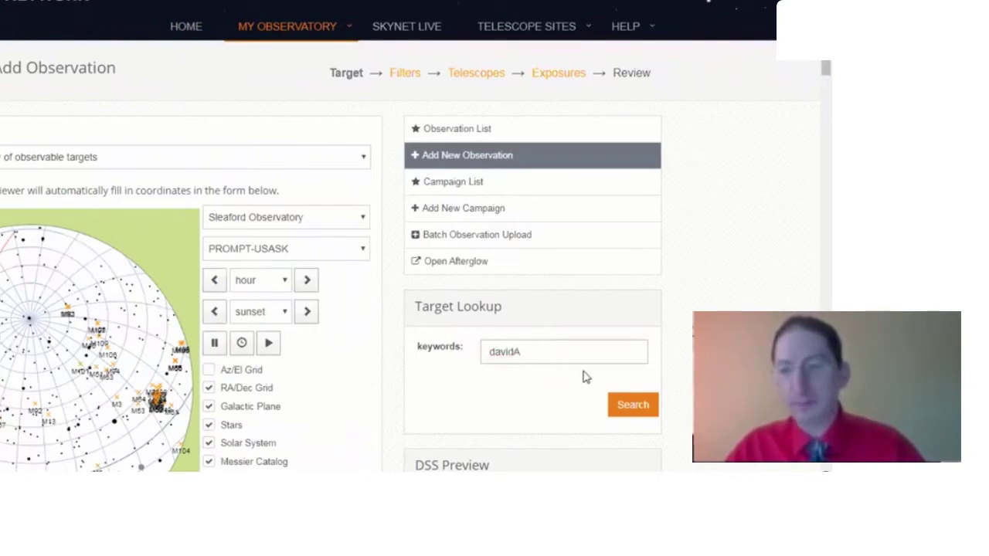
type("a")
left_click(627, 402)
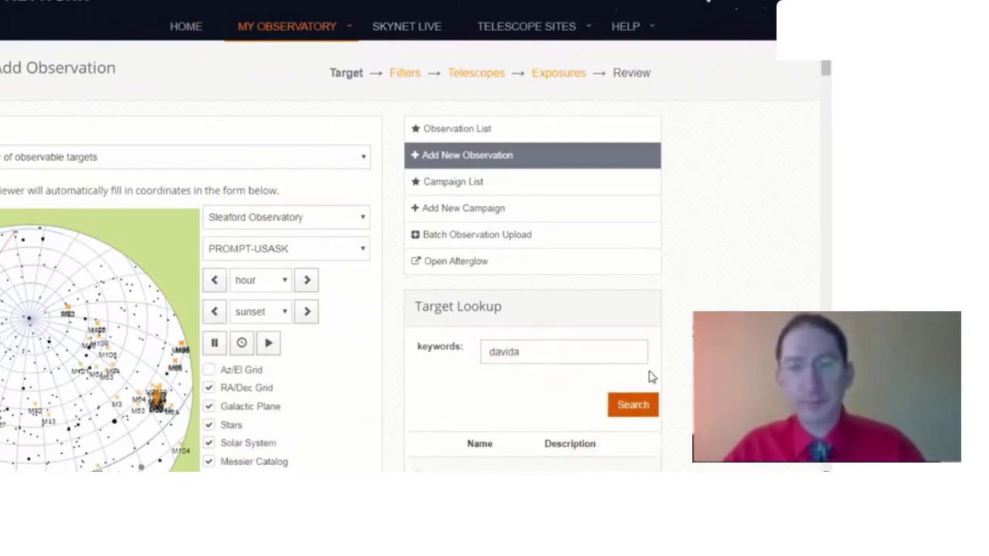
Examine the Davida lookup result and its 24-hour target visibility chart for the different telescope sites
scroll(669, 371, "down", 2)
scroll(669, 370, "down", 2)
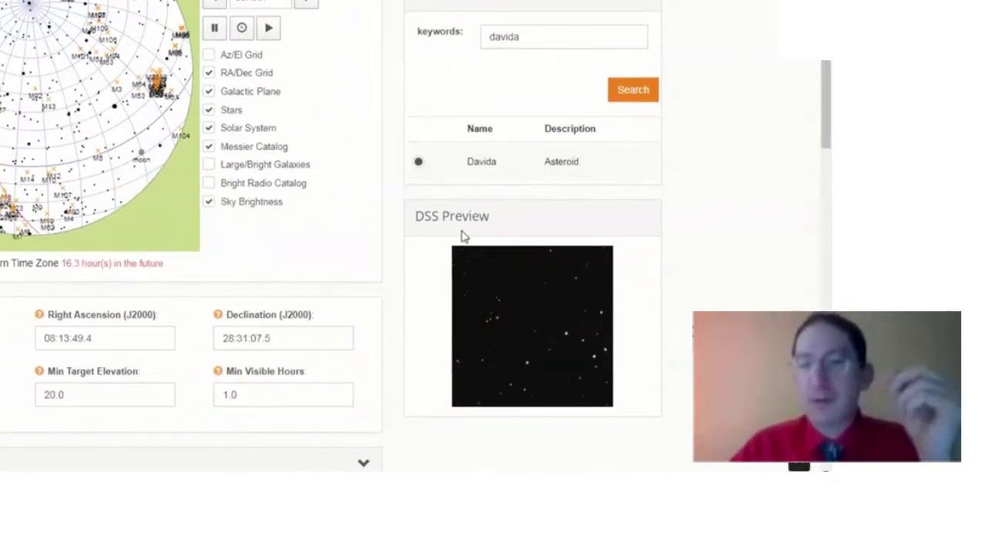
scroll(463, 236, "down", 10)
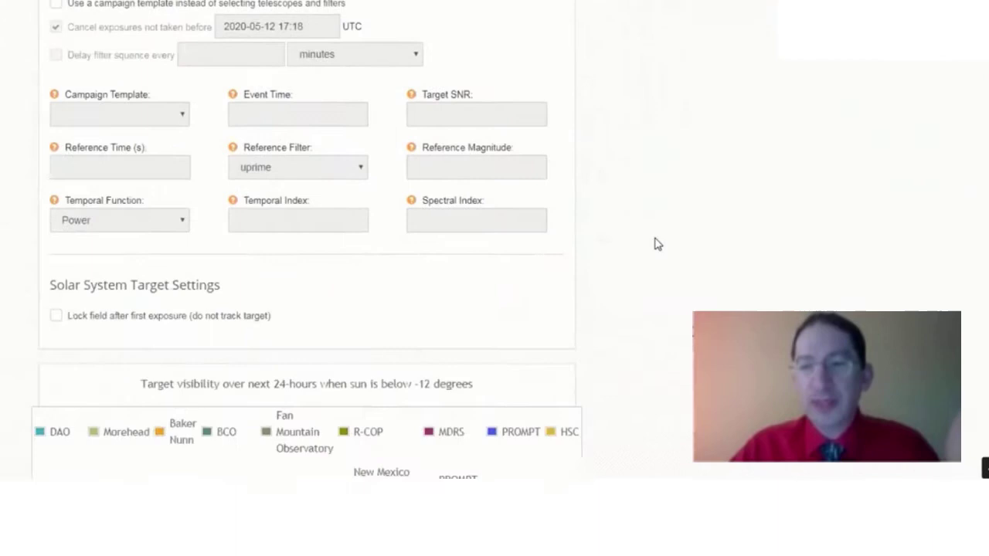
scroll(658, 245, "down", 5)
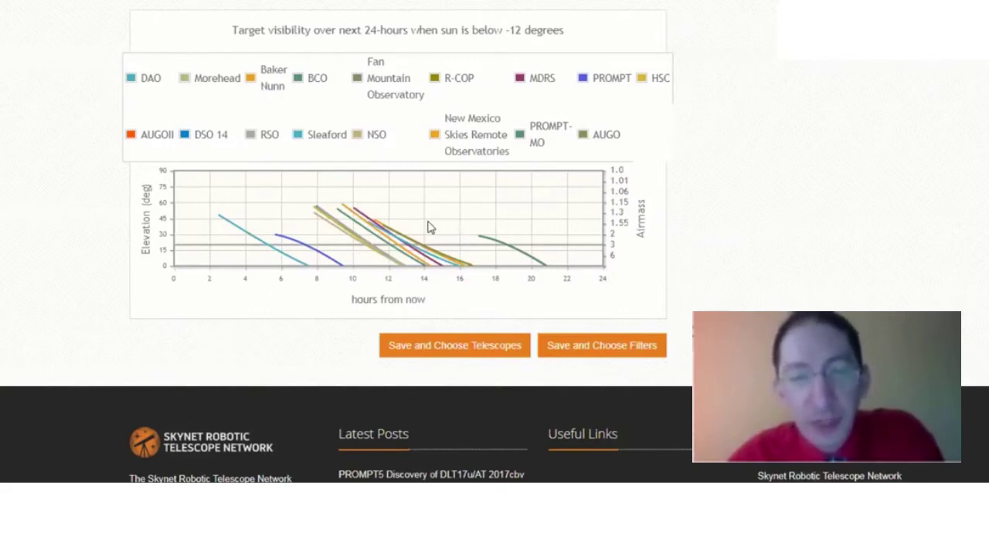
View the sky from Cerro Tololo Inter-American Observatory, resetting to the current time and advancing to one hour after the next sunset
scroll(423, 229, "up", 15)
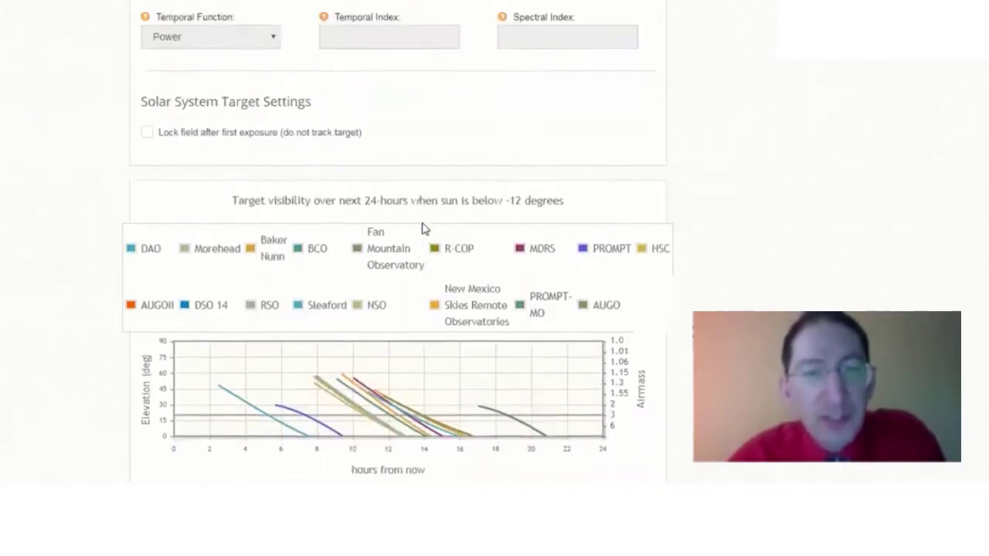
scroll(423, 228, "up", 4)
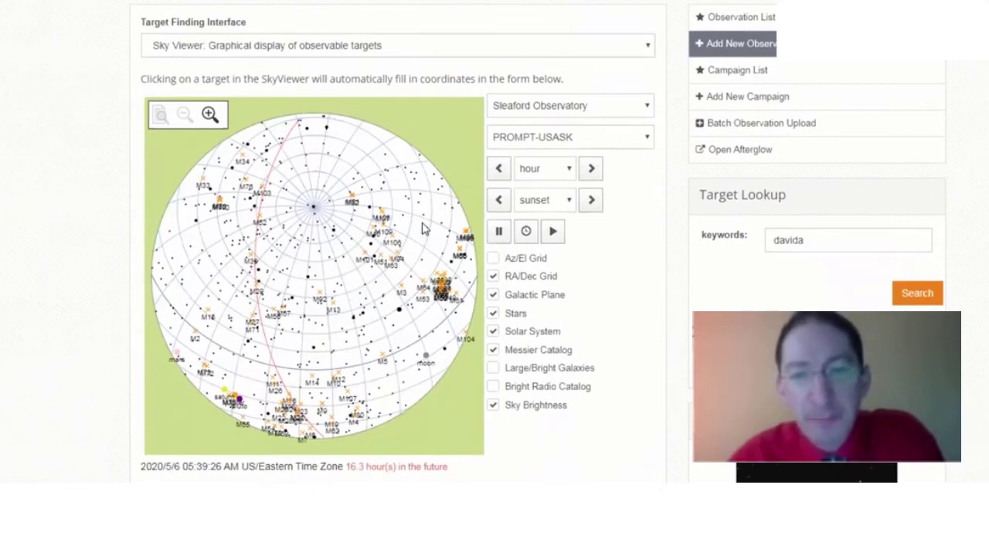
left_click(546, 106)
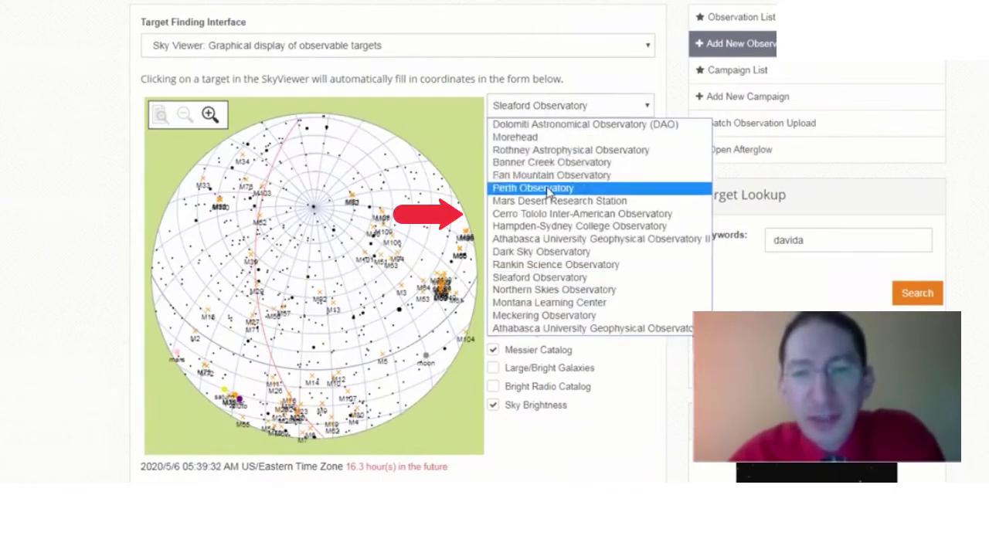
left_click(545, 214)
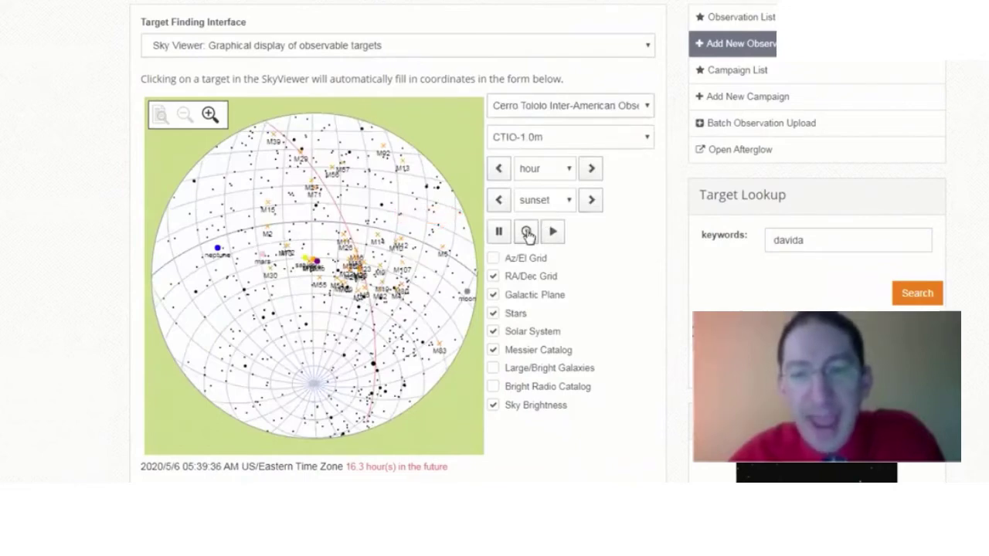
left_click(527, 234)
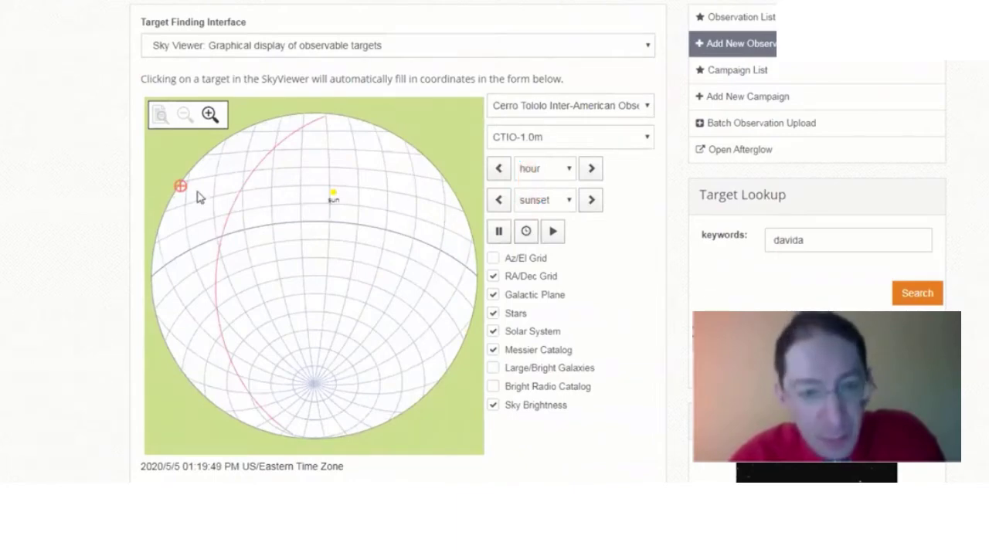
left_click(592, 201)
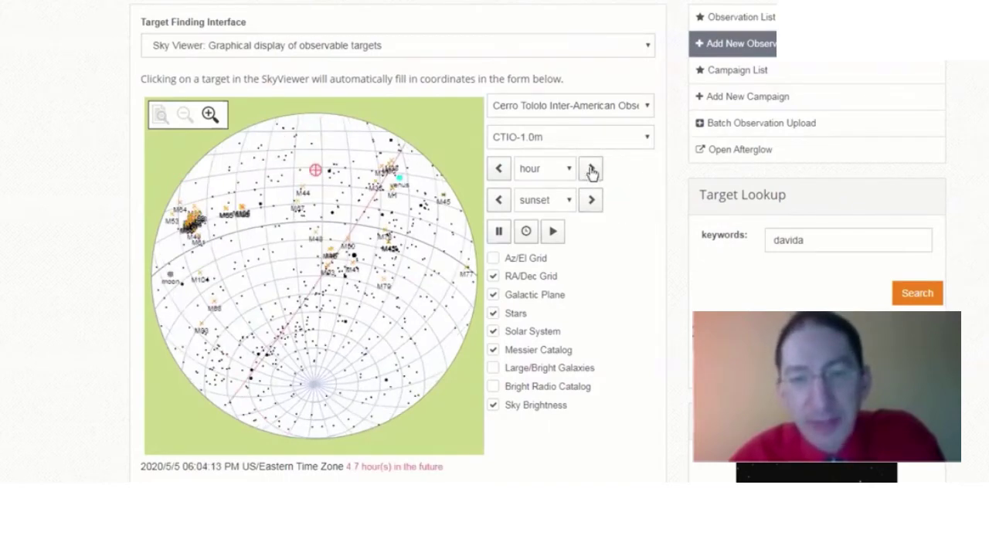
left_click(592, 170)
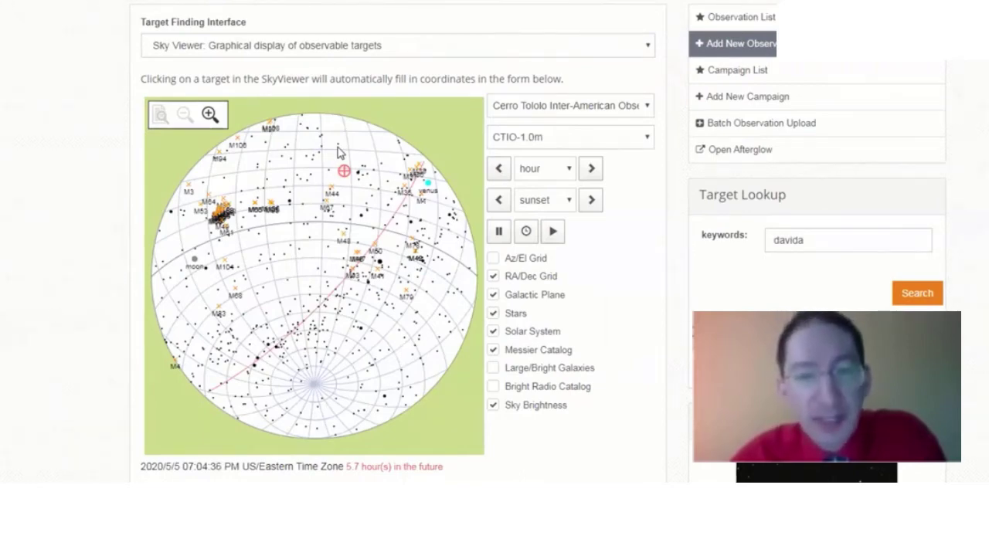
View the sky from Sleaford Observatory and advance the time five hours to follow the target's position
left_click(537, 108)
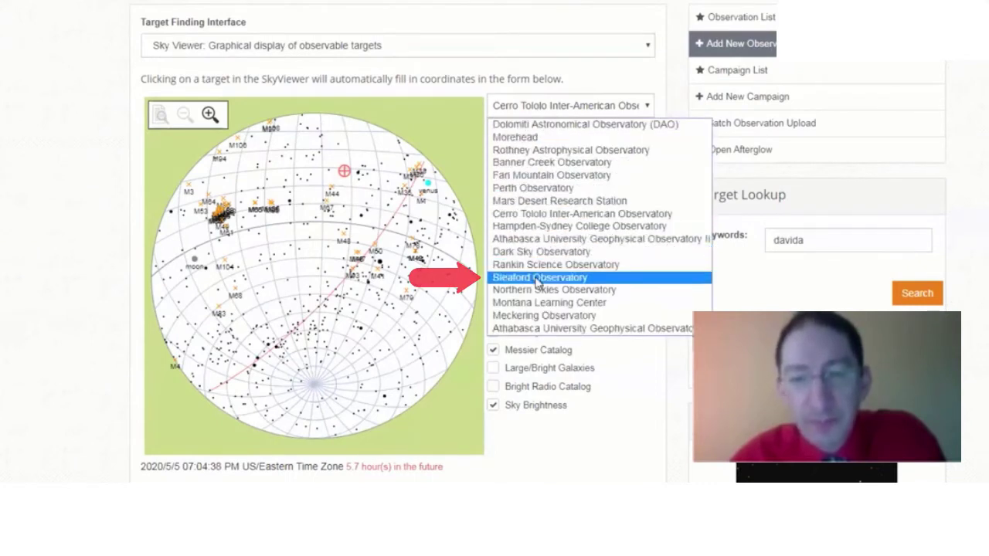
left_click(539, 278)
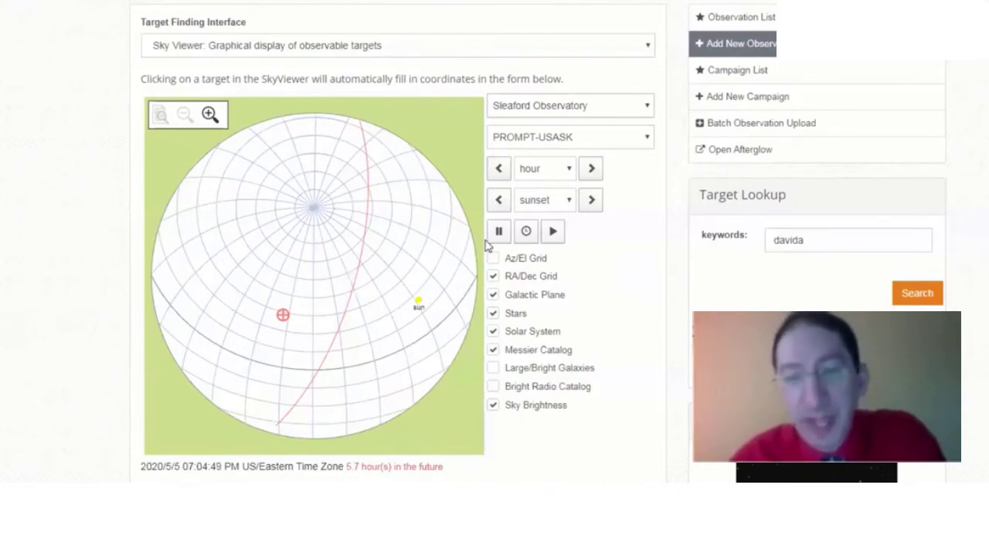
left_click(592, 170)
left_click(591, 170)
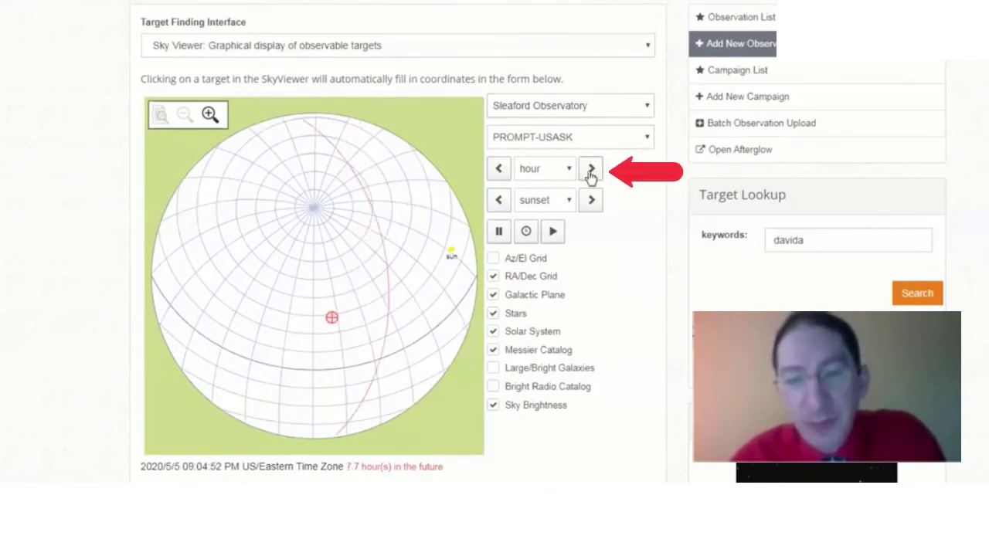
left_click(591, 170)
left_click(591, 170)
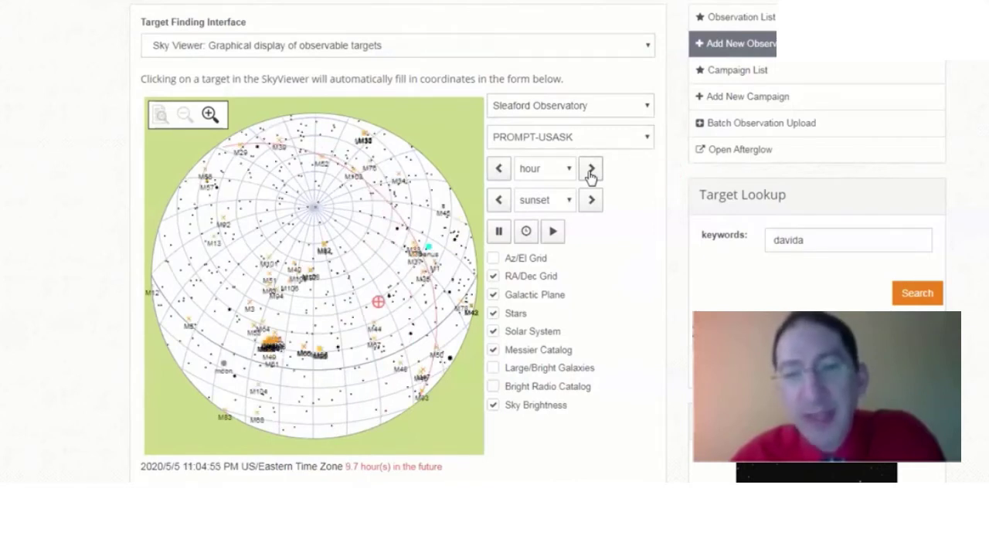
left_click(591, 170)
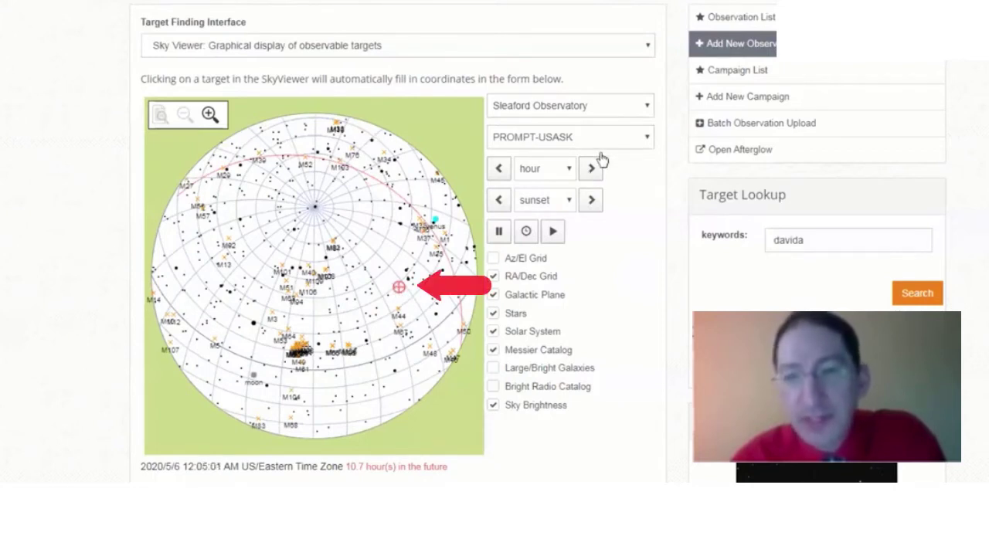
Return the sky viewer to Cerro Tololo Inter-American Observatory, step back two hours to check the target, and forward two hours again
left_click(615, 108)
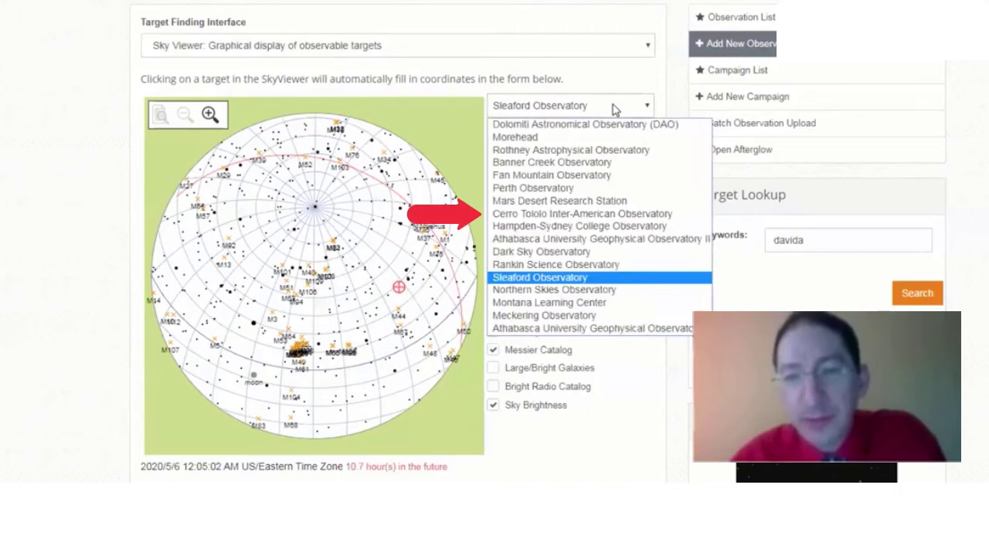
left_click(601, 216)
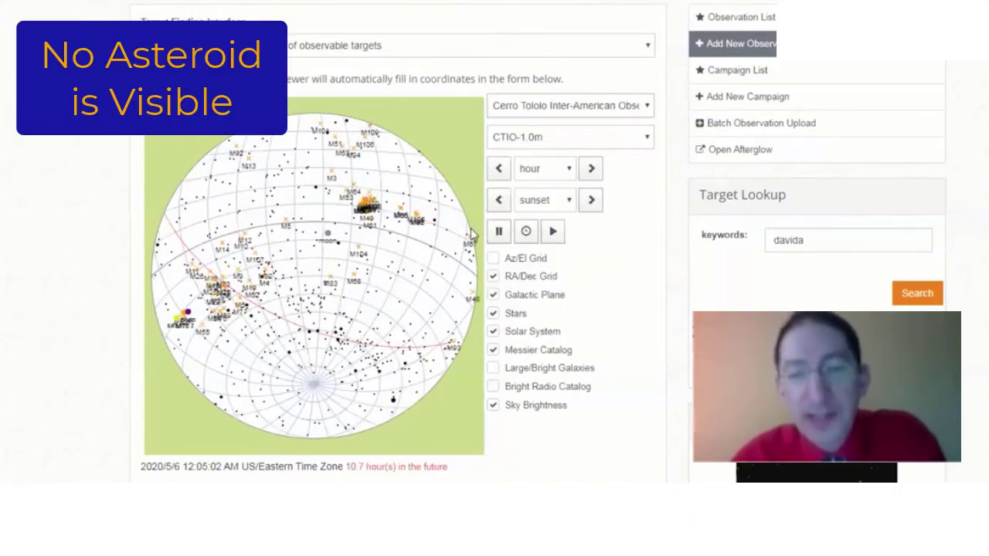
left_click(501, 170)
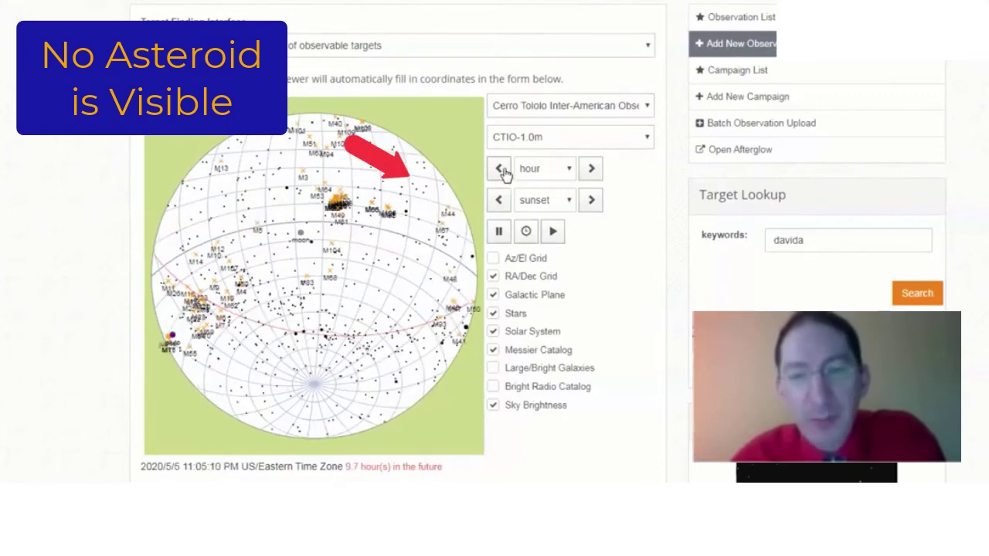
left_click(501, 170)
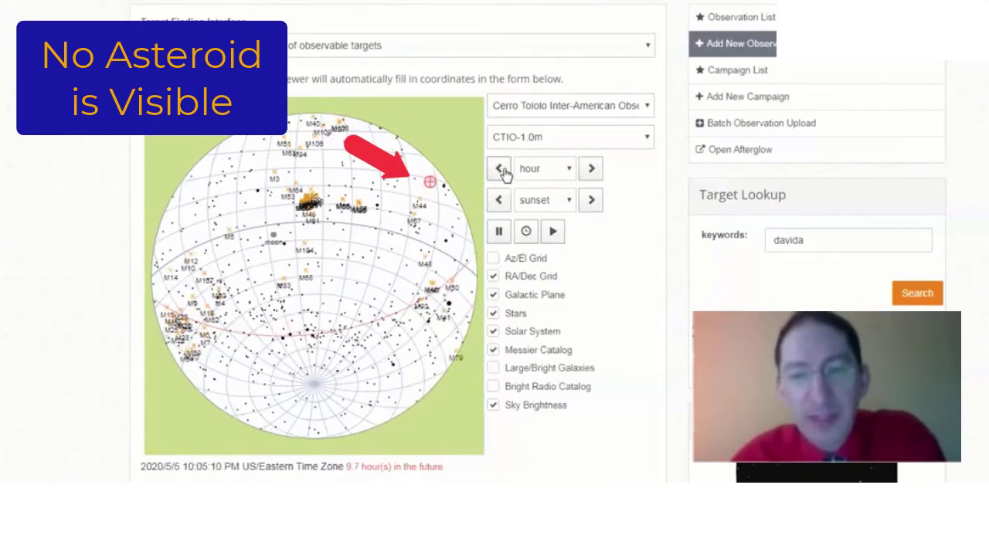
left_click(590, 170)
left_click(589, 170)
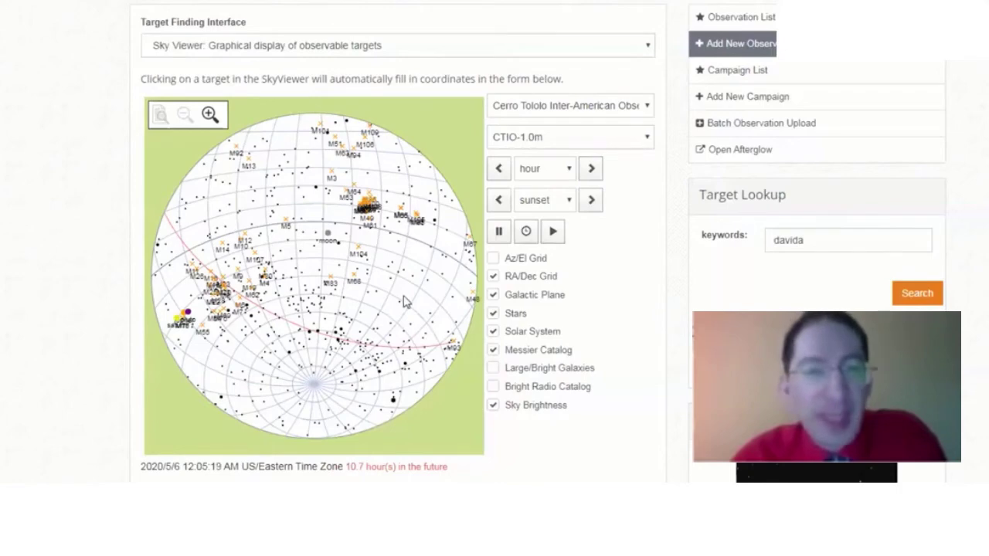
Recheck Davida's visibility chart, and examine the Wikipedia diameter table for another candidate asteroid
scroll(405, 302, "down", 8)
scroll(404, 310, "down", 10)
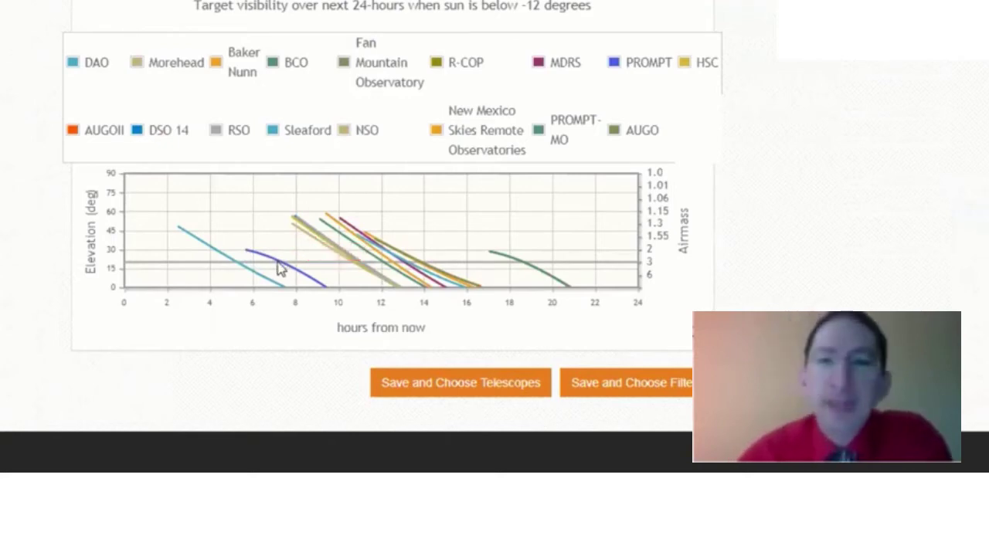
scroll(204, 245, "up", 20)
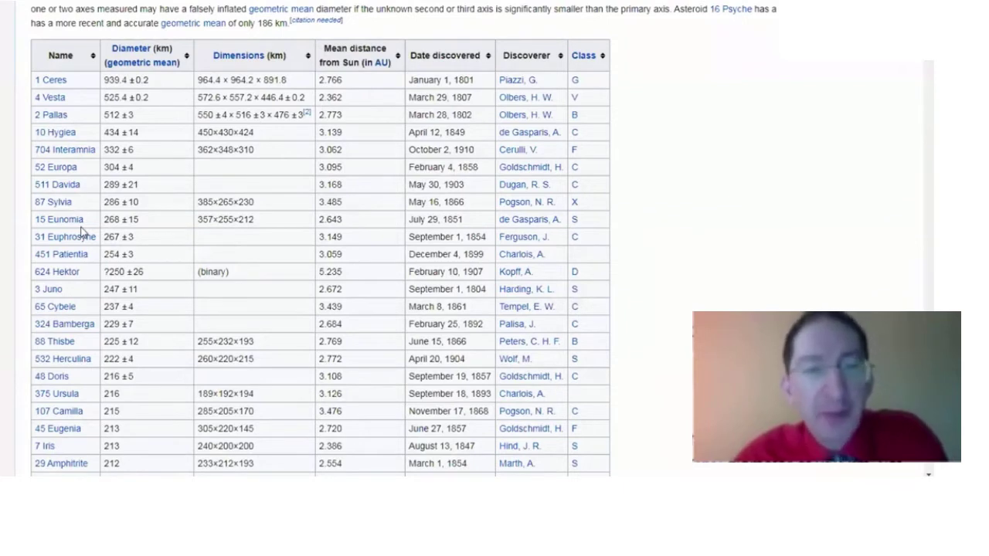
mouse_move(81, 259)
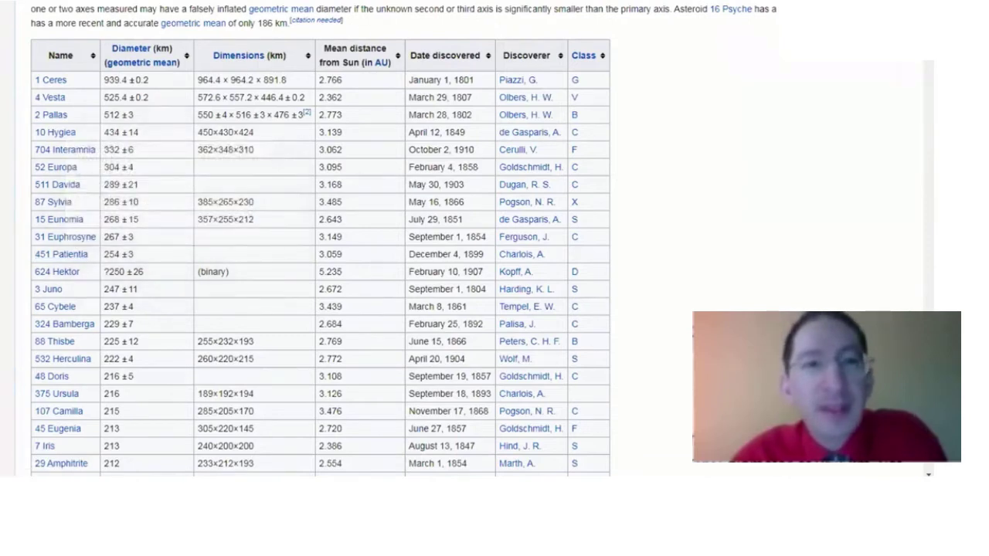
Return to the Skynet observation form and look up the target "patientia" in place of davida
key("ctrl+Tab")
left_click_drag(681, 367, 574, 369)
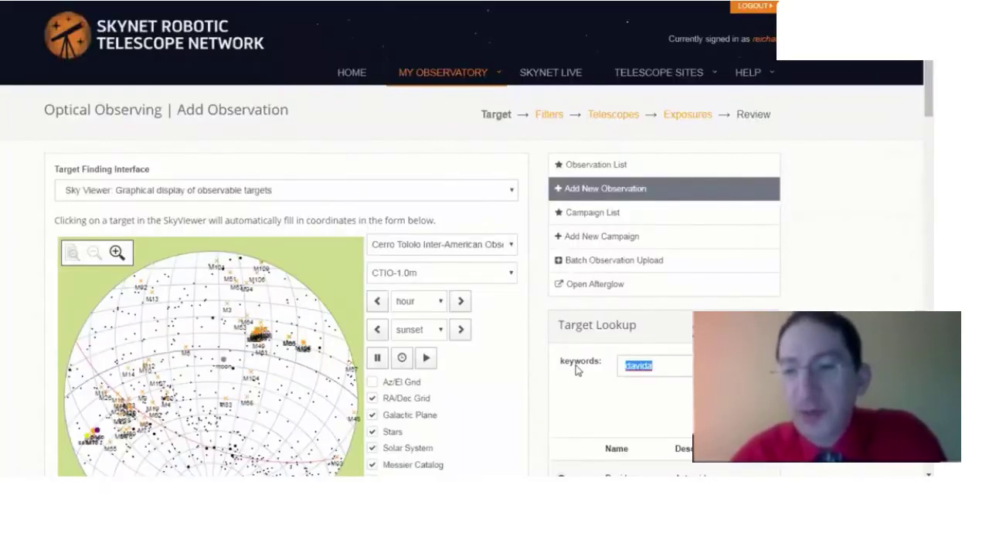
type("pati")
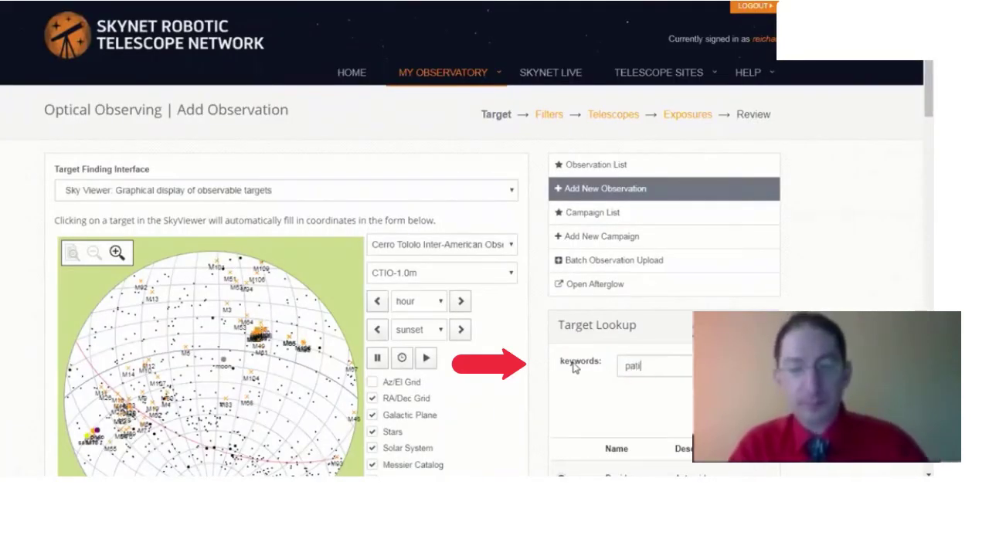
type("ential")
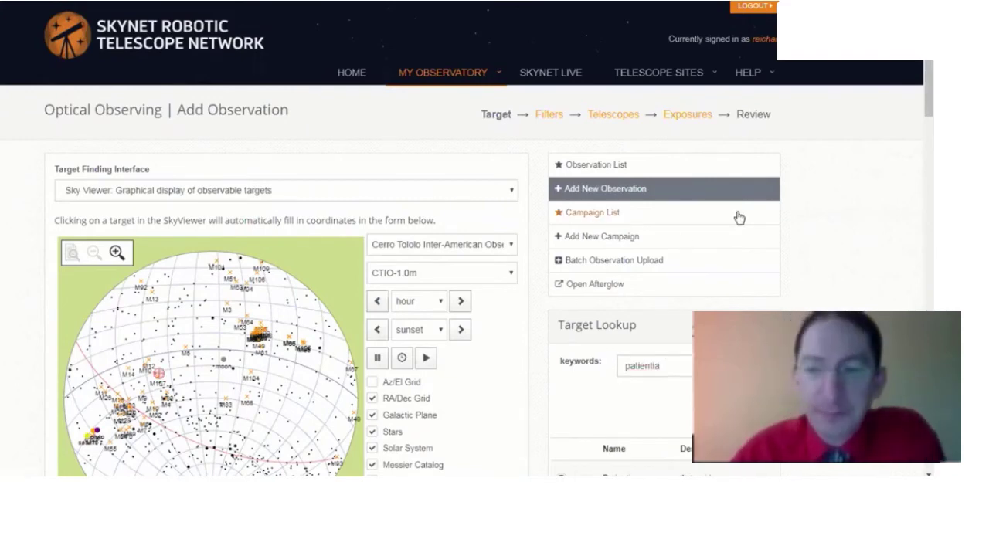
Reset the sky viewer at Cerro Tololo to the current time and advance it to the next sunset
scroll(738, 218, "down", 2)
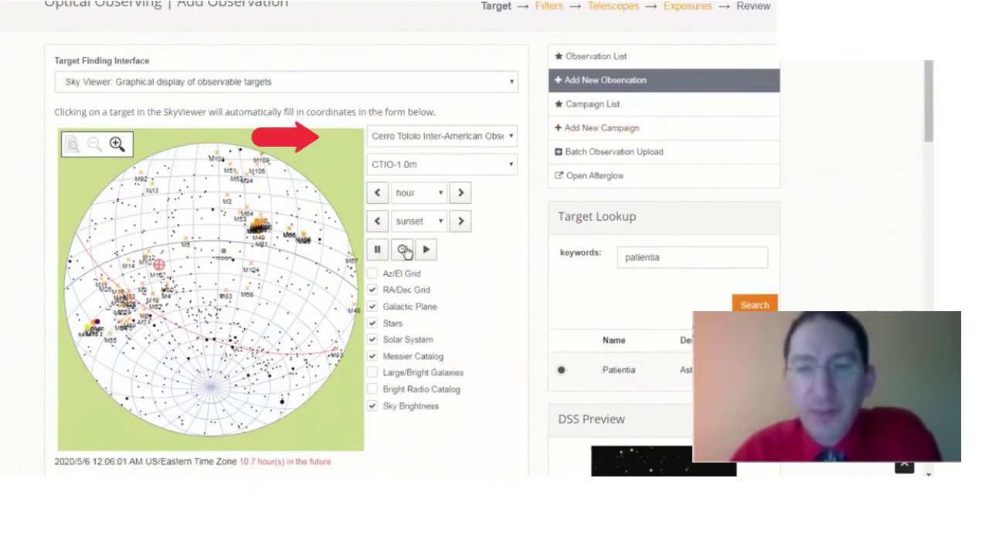
left_click(402, 250)
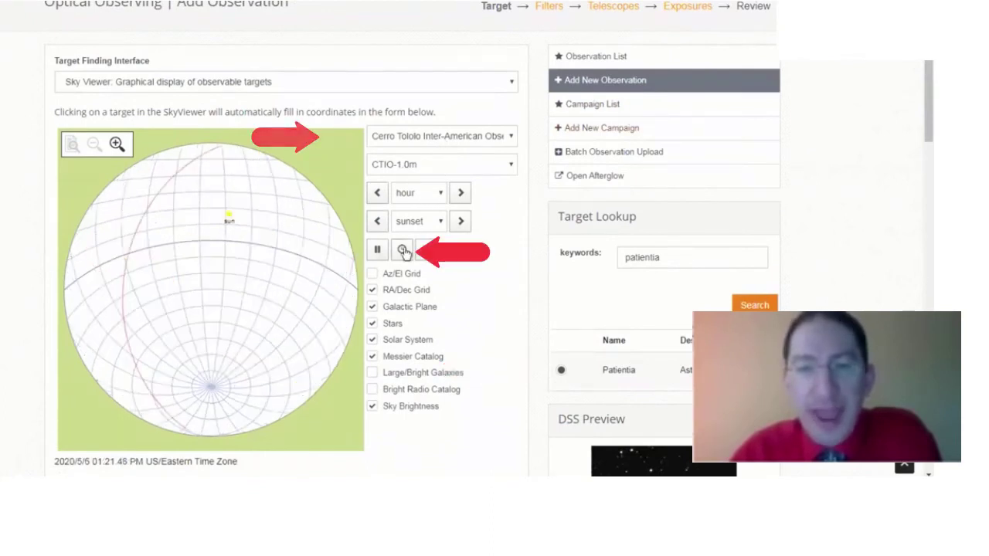
left_click(459, 223)
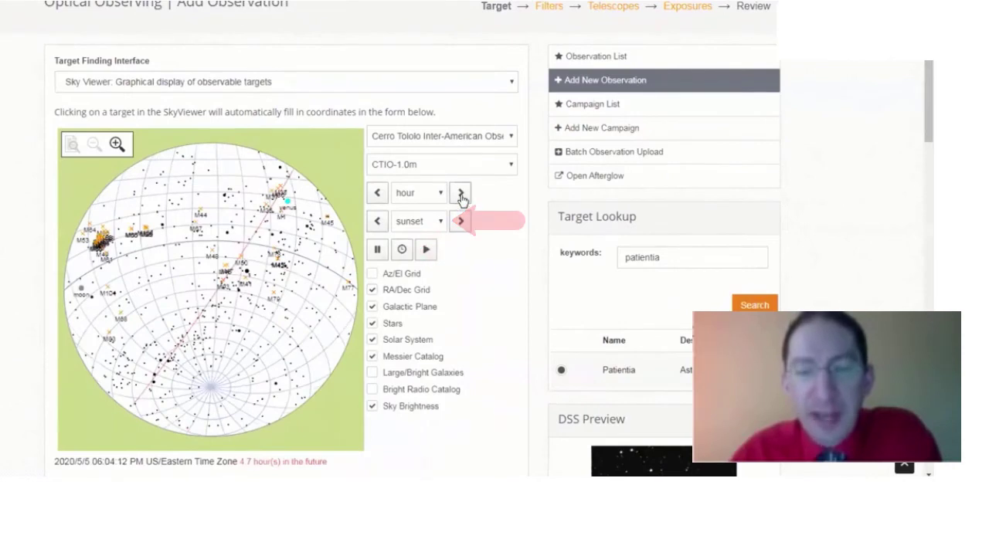
Advance the sky viewer at Cerro Tololo hour by hour to about 10:04 PM to check when Patientia rises
left_click(460, 194)
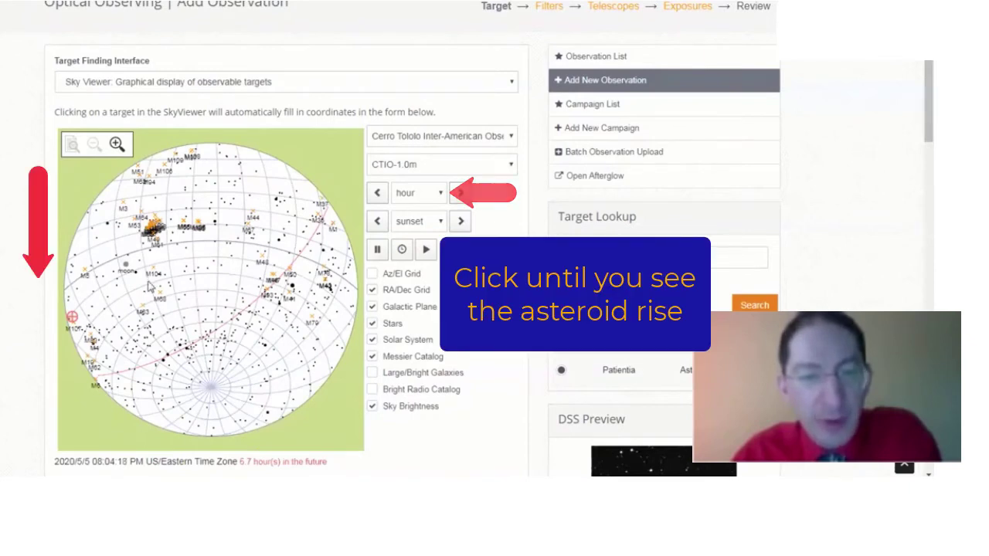
left_click(457, 198)
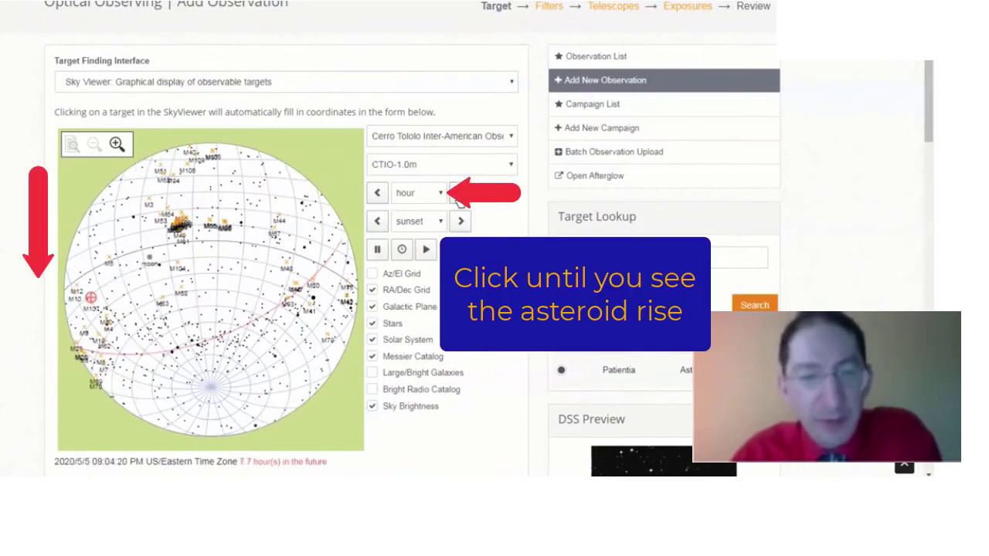
left_click(457, 198)
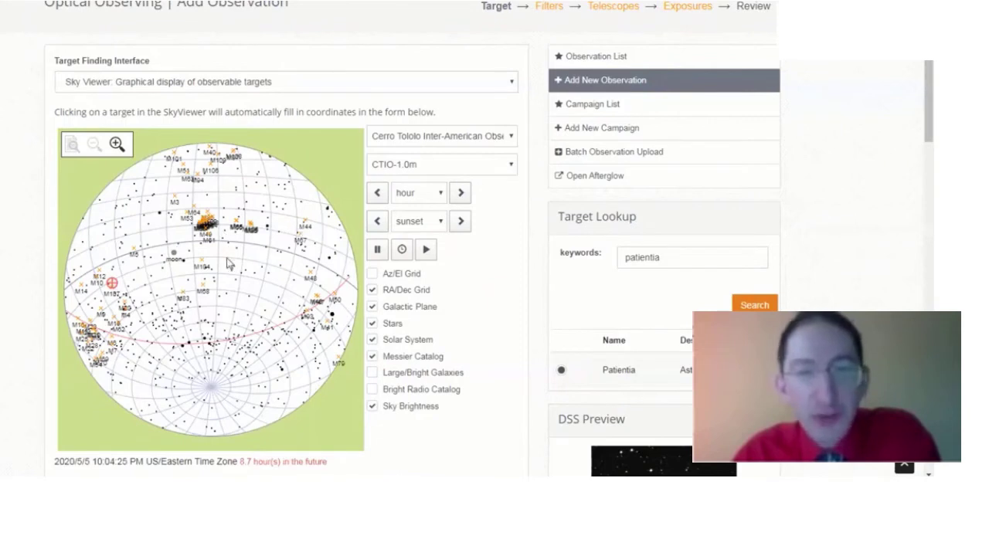
Show the sky from Sleaford Observatory and advance hour by hour to about 4:05 AM to follow Patientia's path
left_click(435, 140)
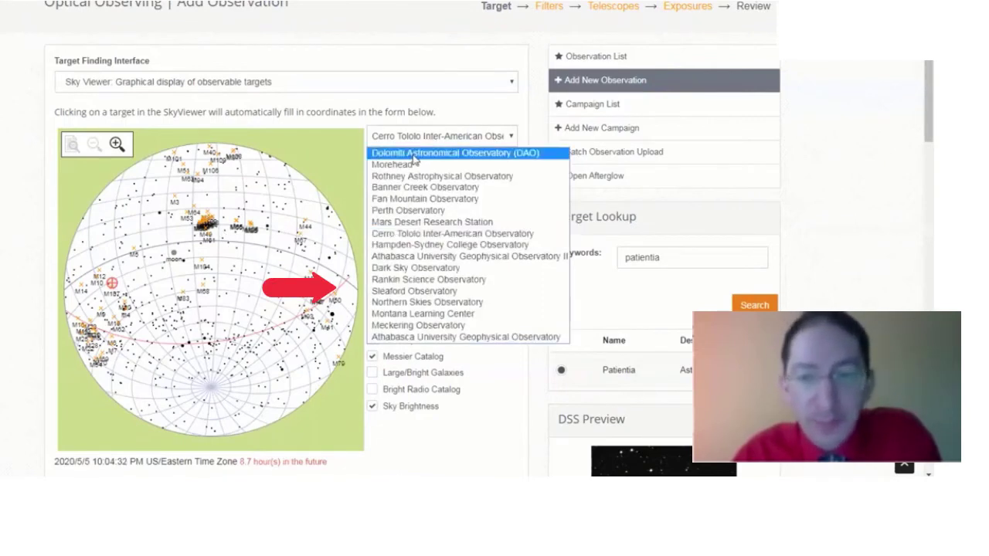
left_click(399, 292)
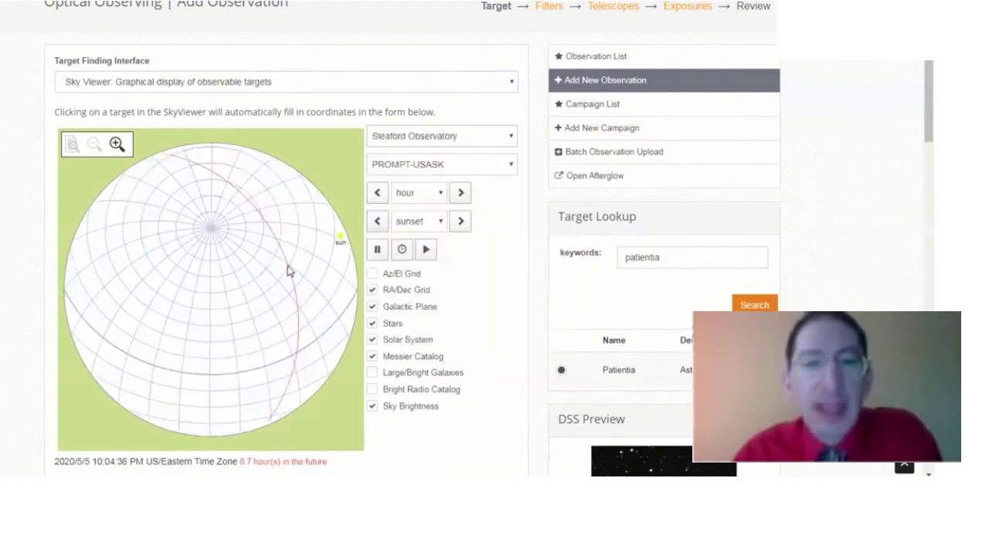
left_click(461, 194)
left_click(461, 193)
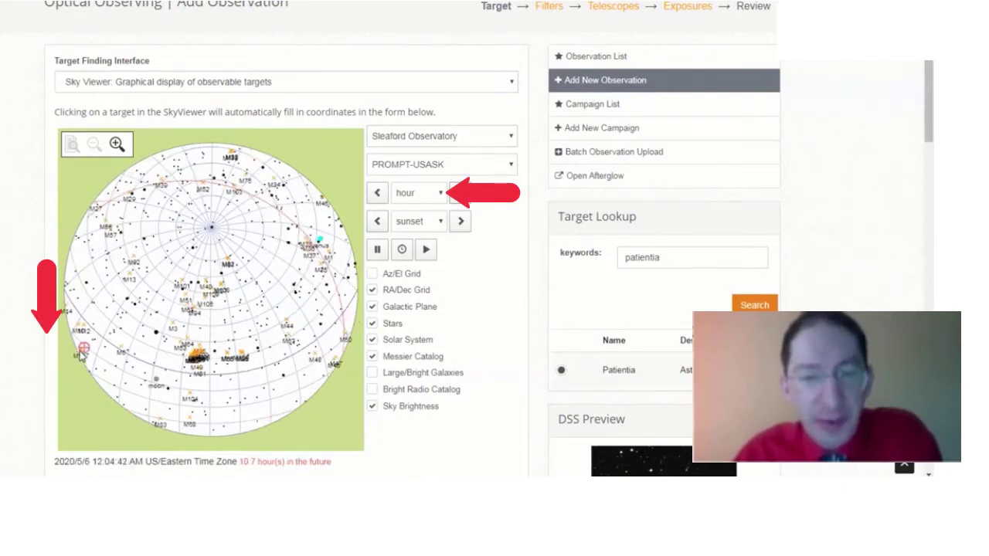
left_click(461, 196)
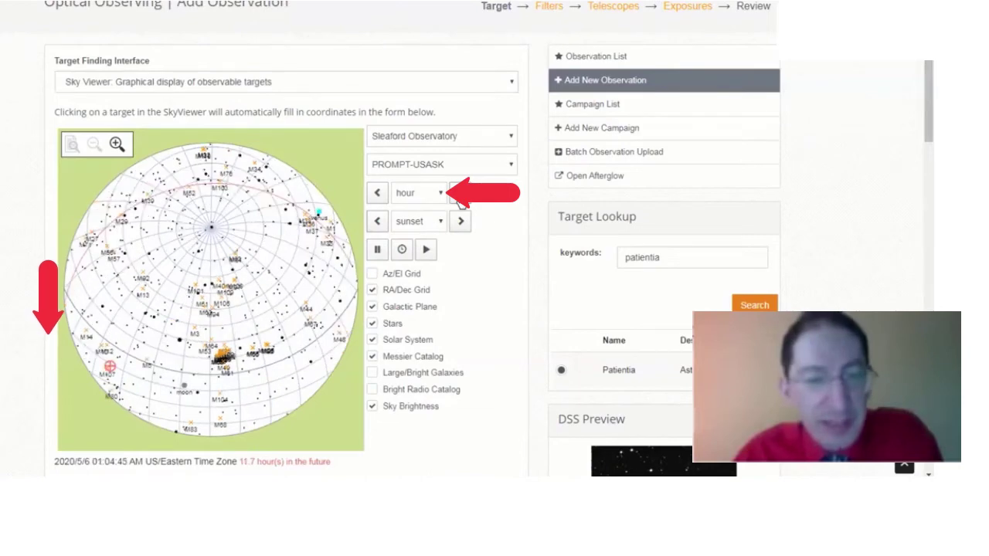
left_click(461, 196)
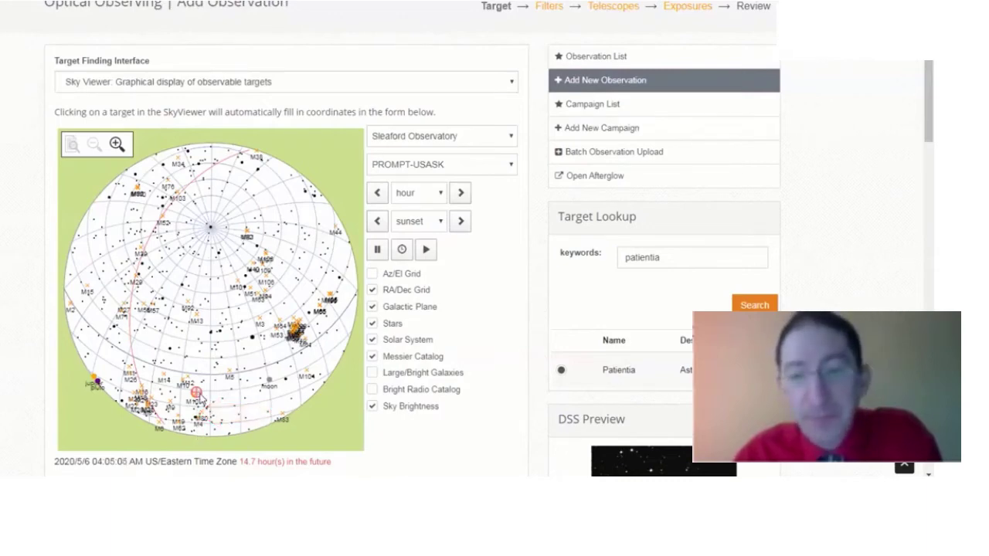
Compare Patientia's position at the same time from Cerro Tololo Inter-American Observatory and from Morehead
left_click(412, 138)
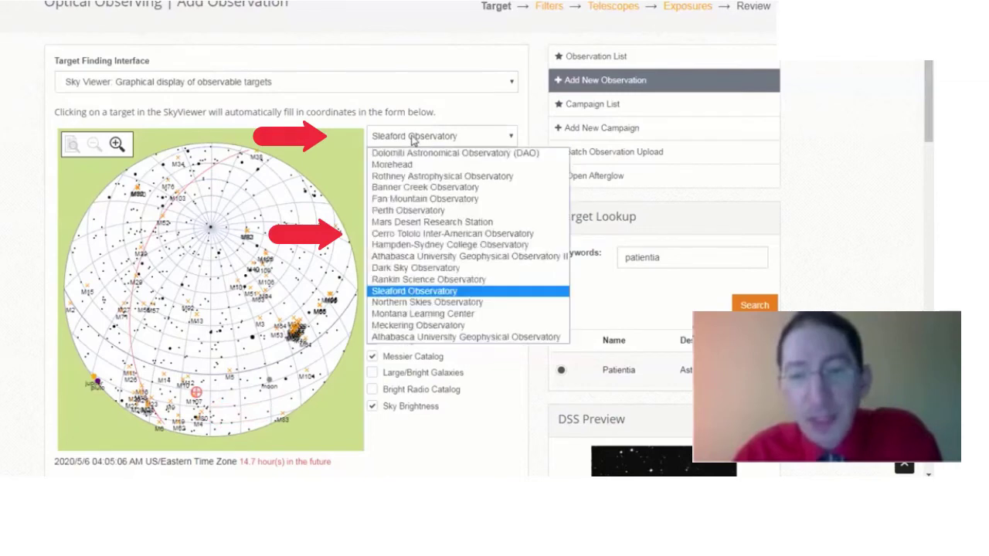
left_click(404, 234)
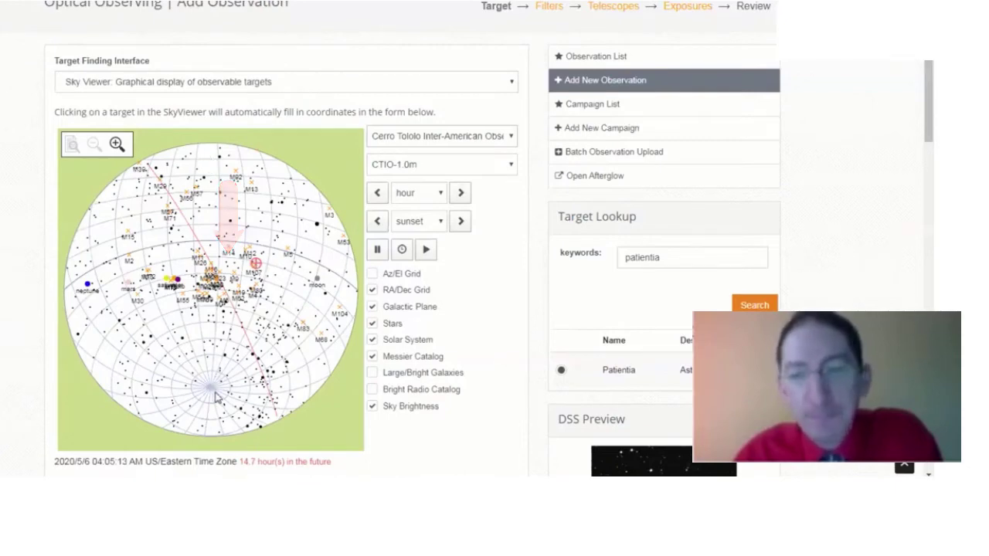
left_click(395, 139)
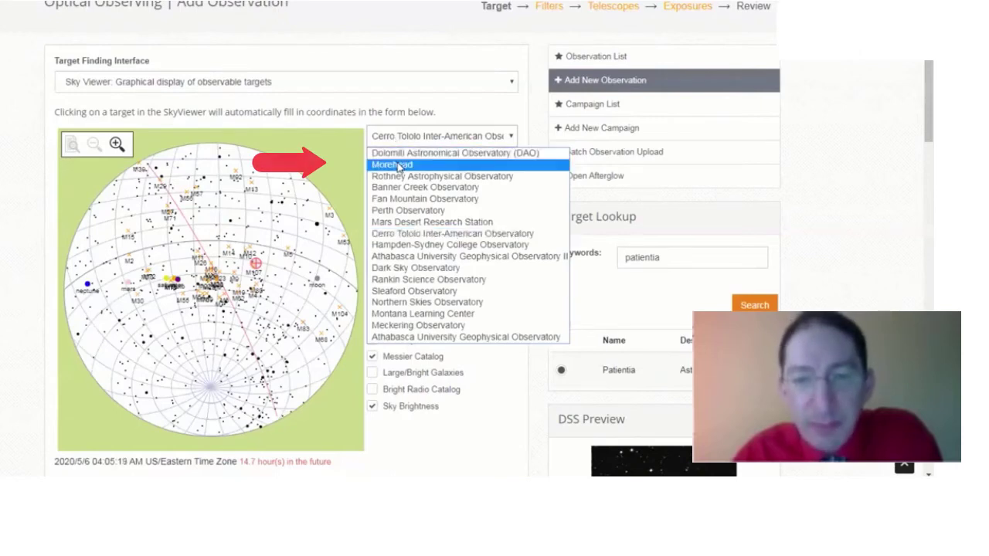
left_click(399, 165)
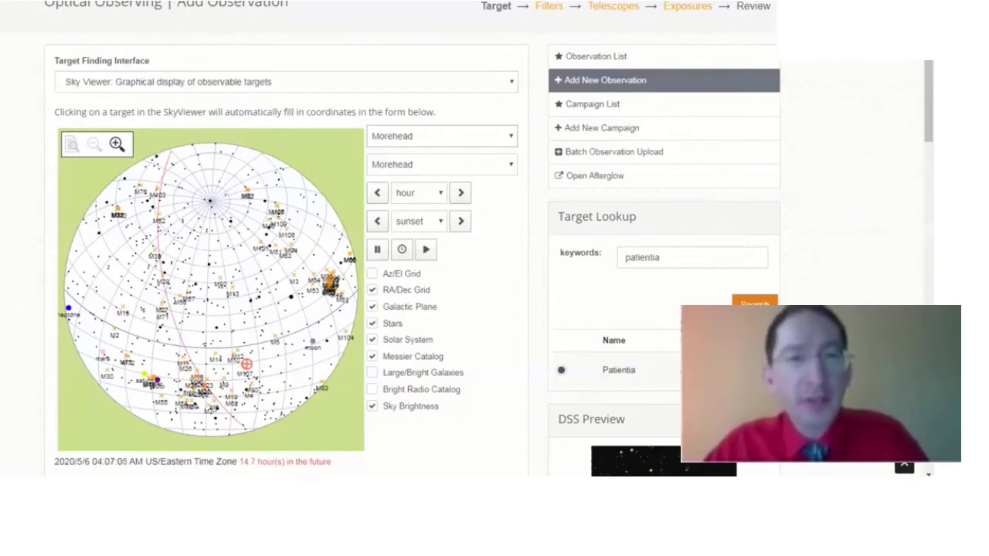
Switch to The Weather Channel page for Vicuña, Chile, and examine the hourly forecast through the night
key("ctrl+Tab")
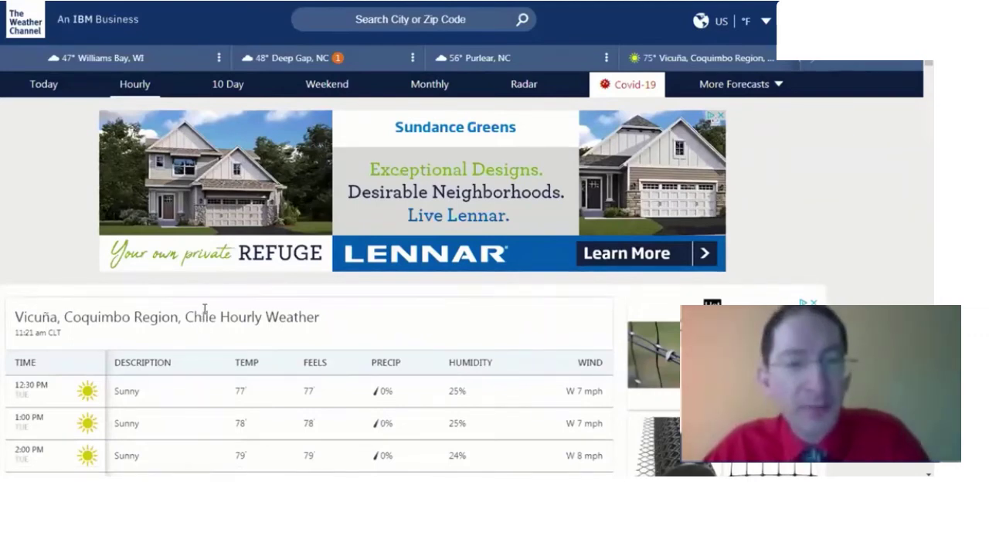
scroll(204, 313, "down", 4)
scroll(204, 315, "up", 4)
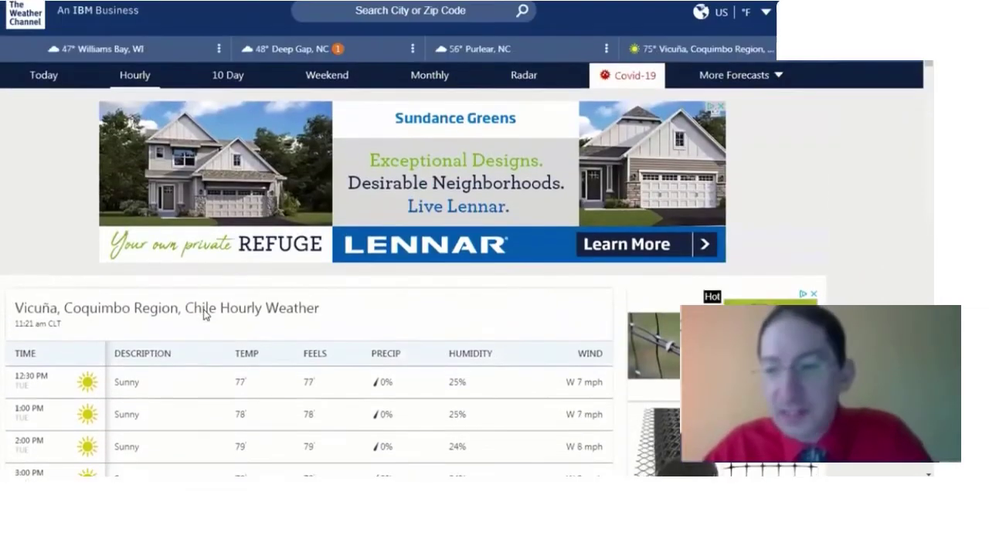
scroll(204, 313, "down", 5)
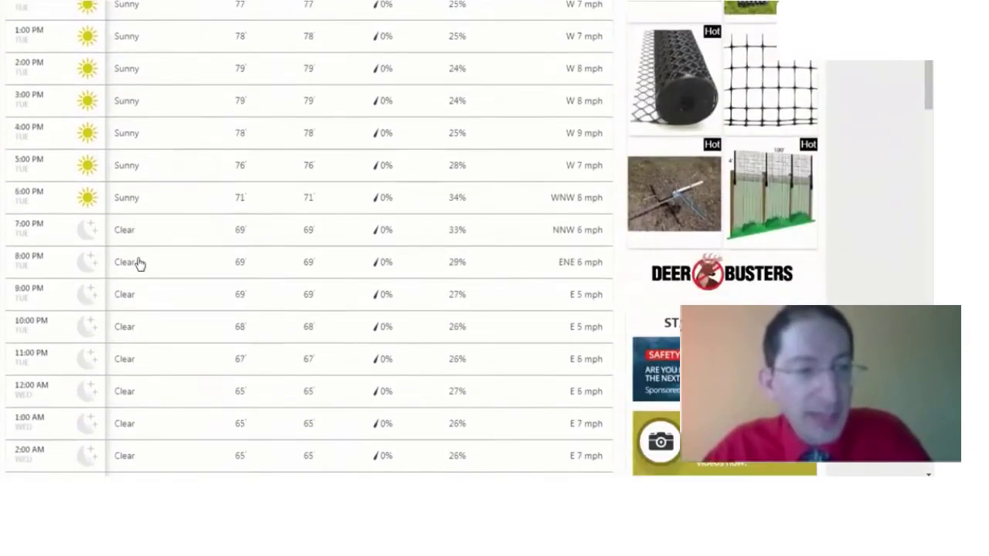
scroll(139, 264, "down", 2)
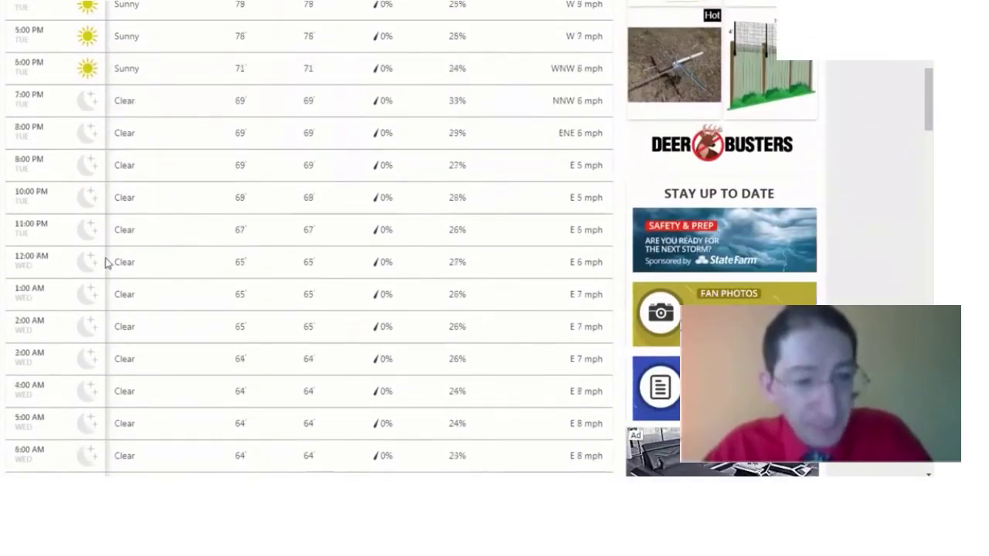
scroll(106, 263, "down", 2)
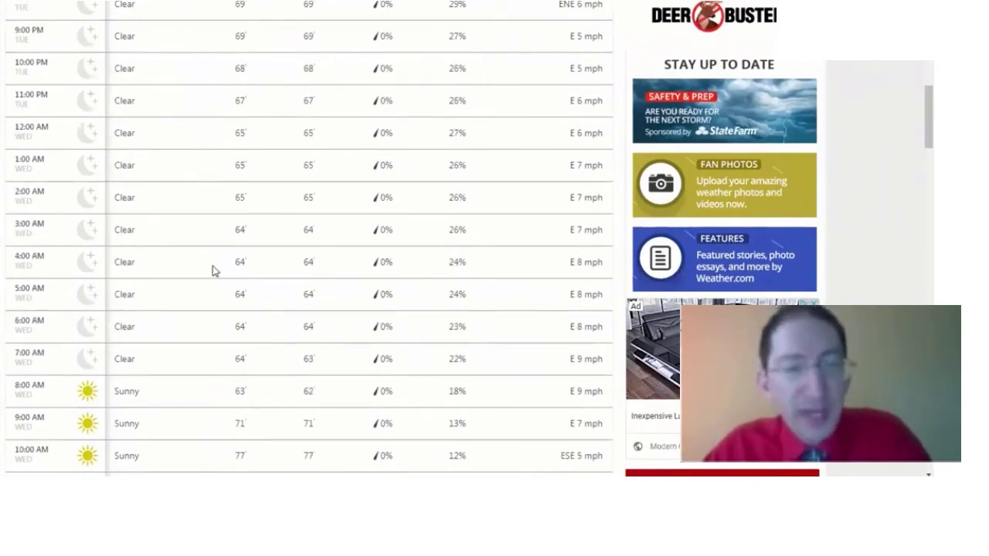
scroll(212, 266, "up", 8)
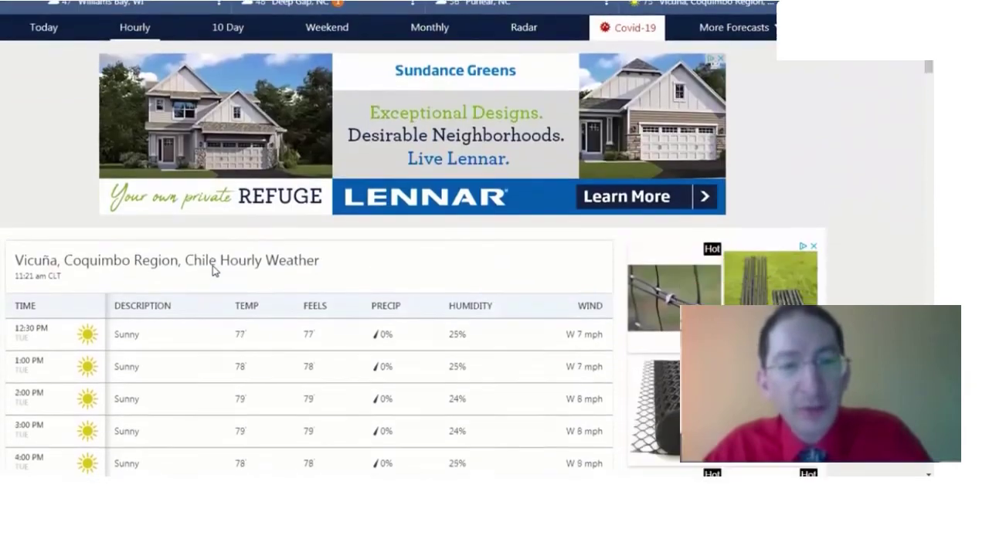
scroll(212, 266, "down", 1)
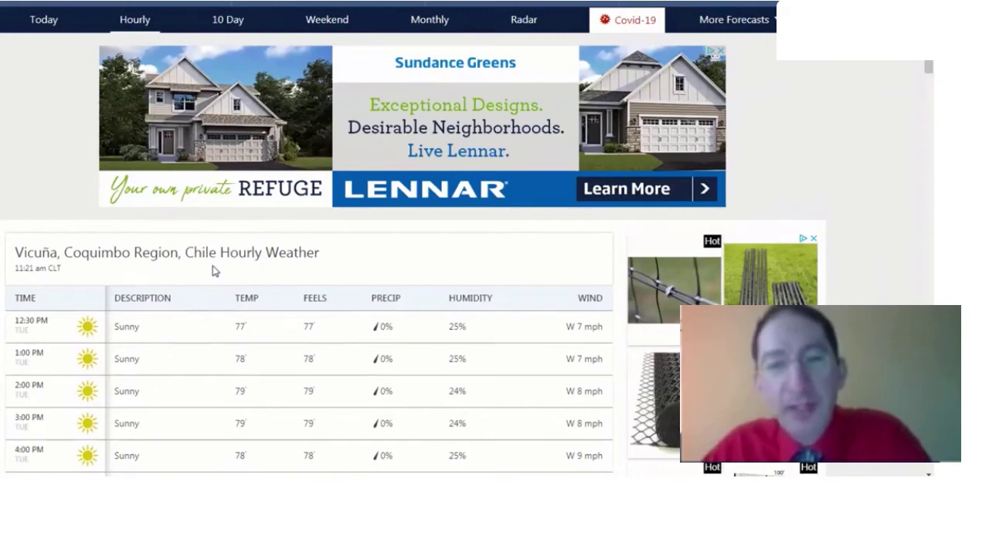
scroll(215, 270, "up", 1)
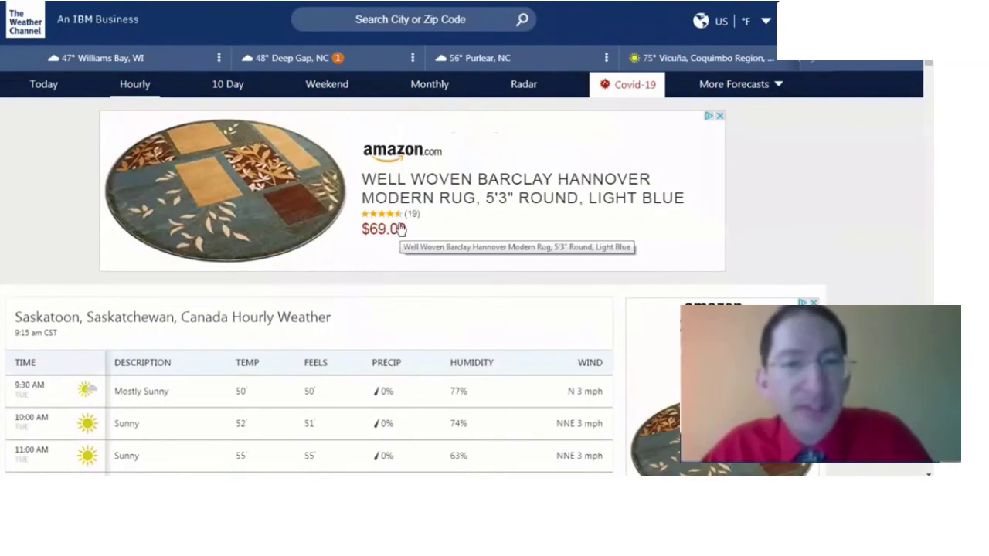
Examine the overnight hourly forecast for Saskatoon, Saskatchewan, checking cloud cover and chance of precipitation
scroll(401, 230, "down", 5)
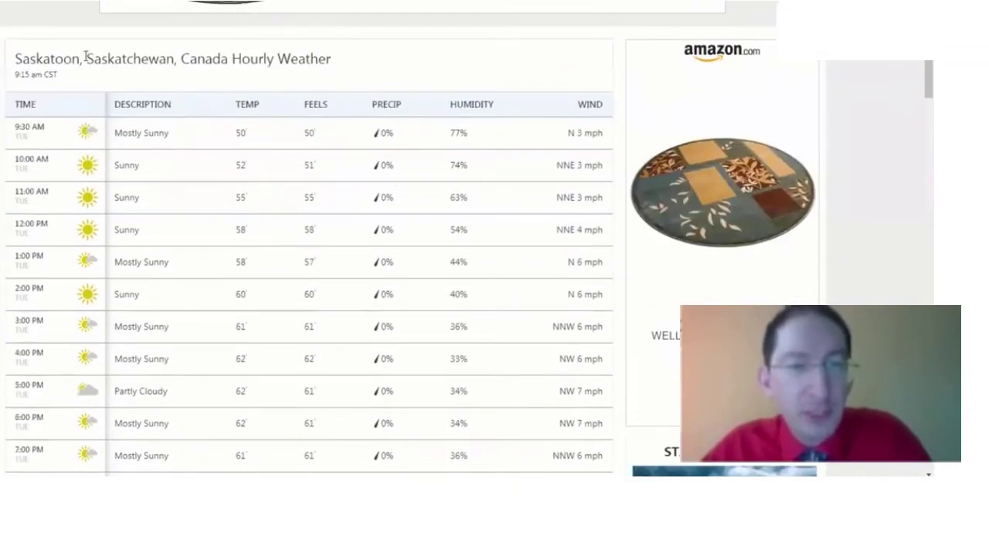
scroll(263, 126, "down", 3)
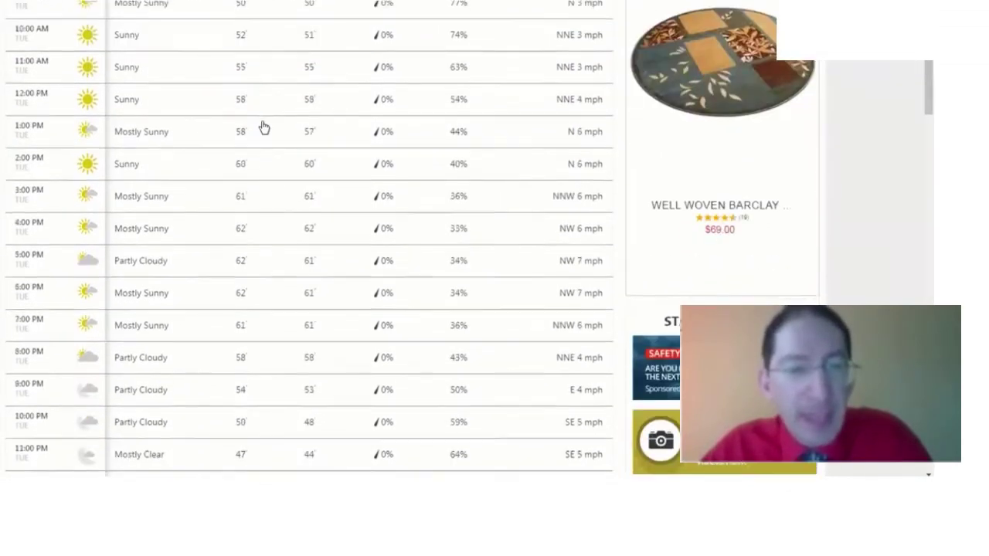
scroll(263, 126, "up", 4)
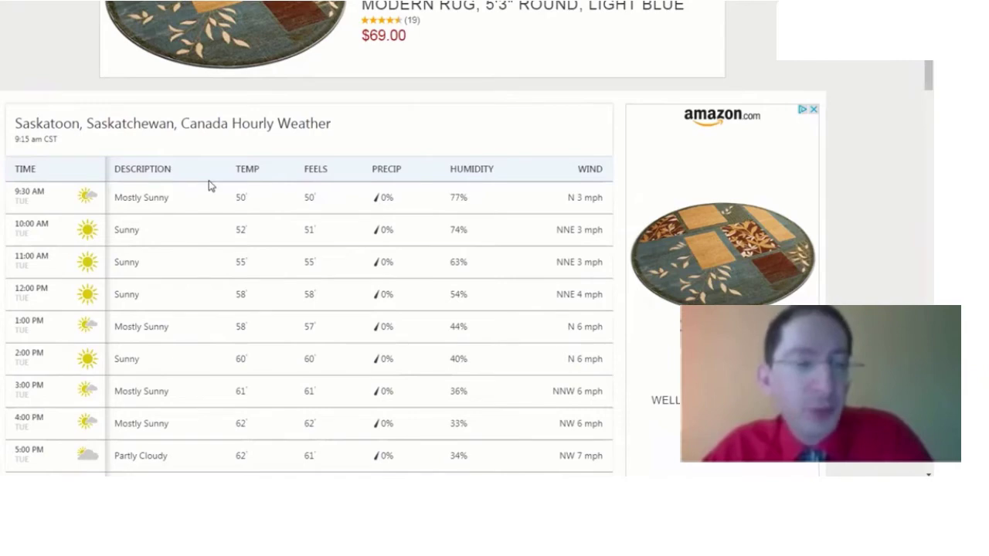
scroll(209, 186, "down", 5)
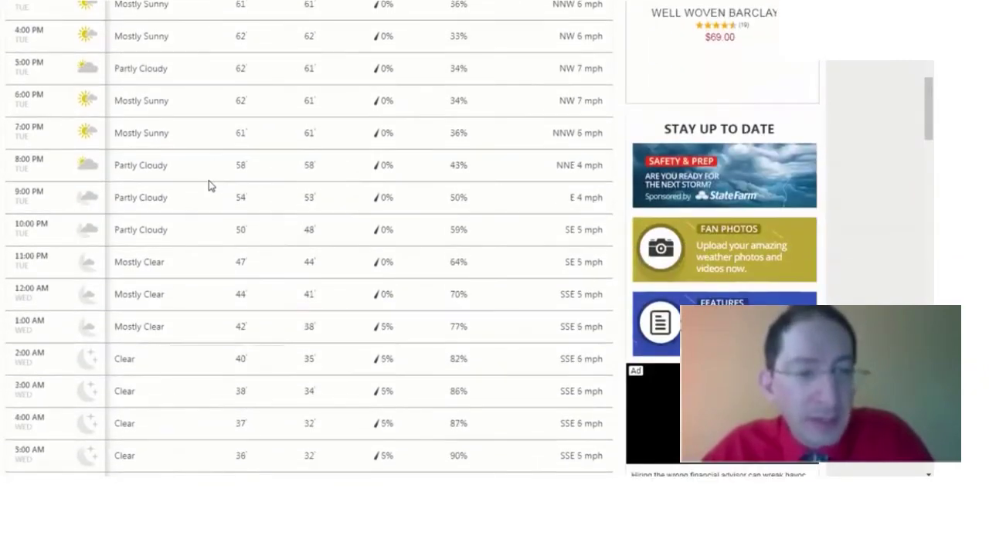
scroll(209, 186, "down", 2)
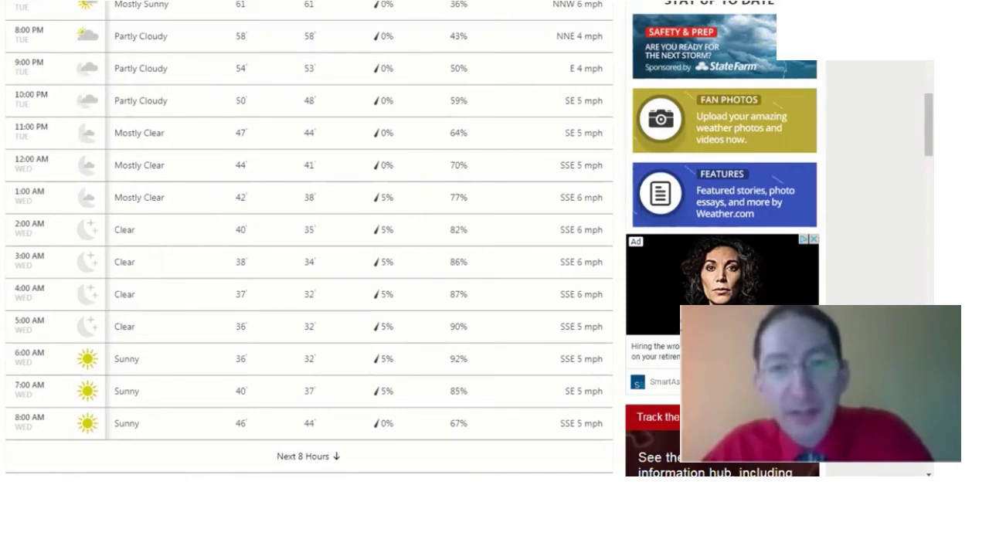
scroll(477, 11, "up", 15)
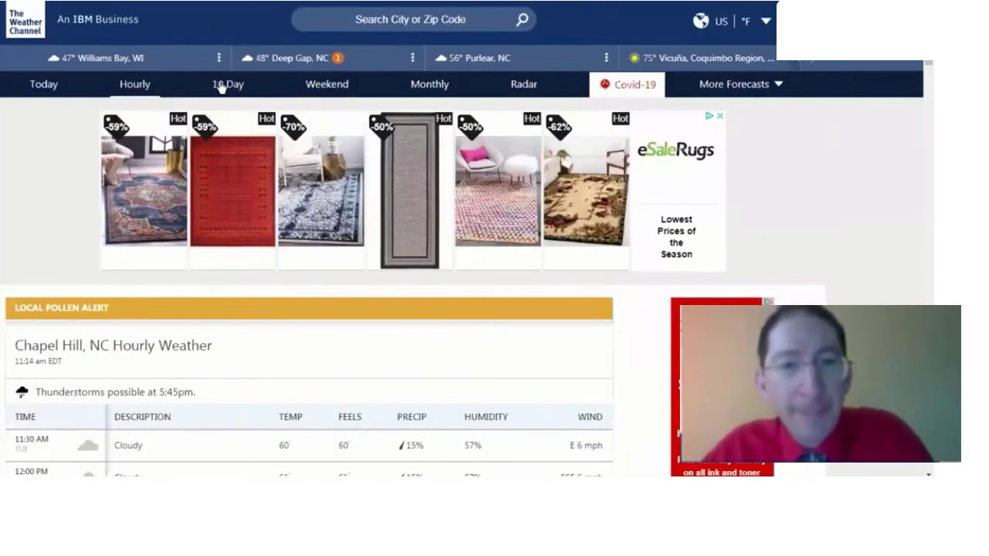
Examine the hourly forecast for Chapel Hill, NC, for evening and overnight conditions
scroll(79, 149, "down", 2)
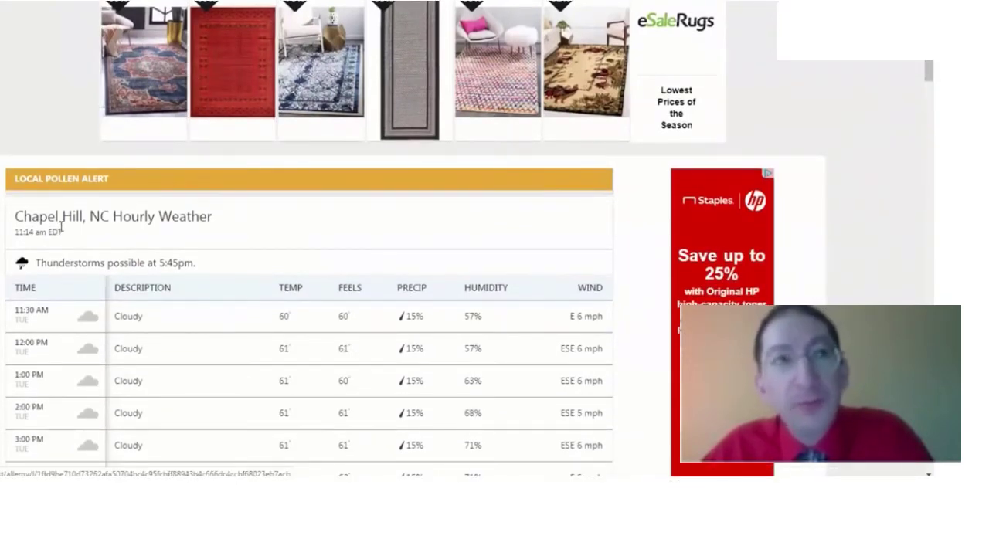
scroll(64, 230, "down", 6)
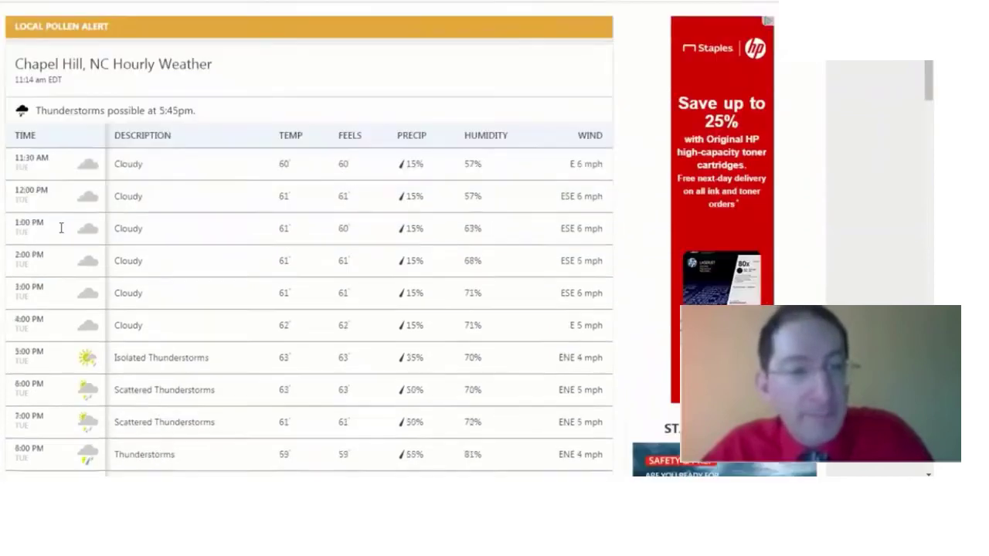
scroll(64, 235, "down", 4)
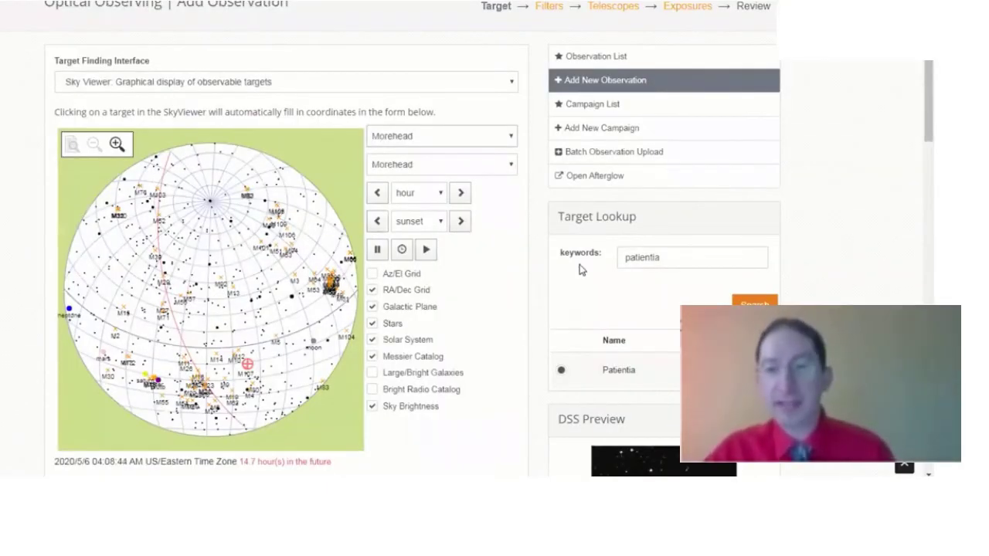
Set the Patientia observation's max sun elevation to -12.0 and min visible hours to 0.5, and collapse the advanced settings
scroll(571, 271, "down", 5)
scroll(568, 274, "down", 3)
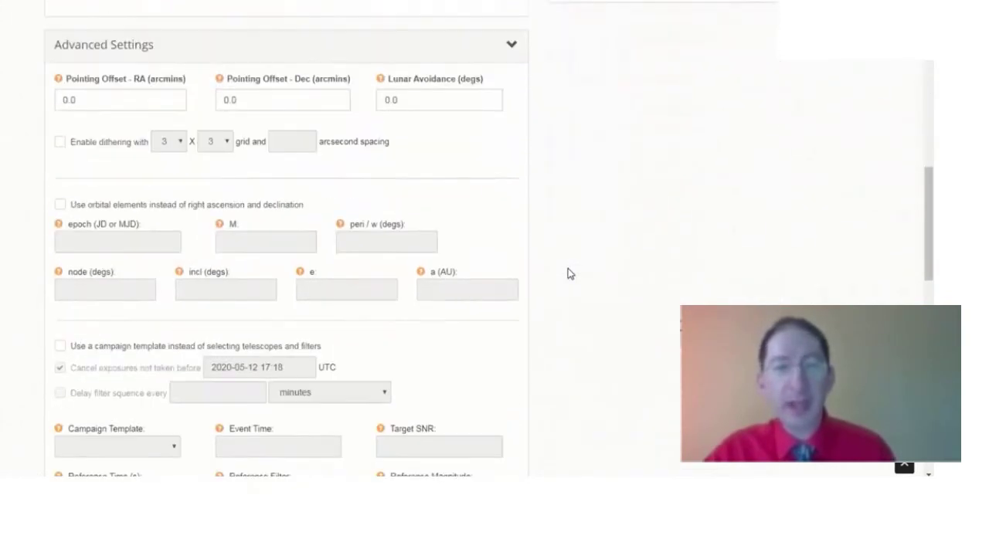
scroll(566, 275, "up", 4)
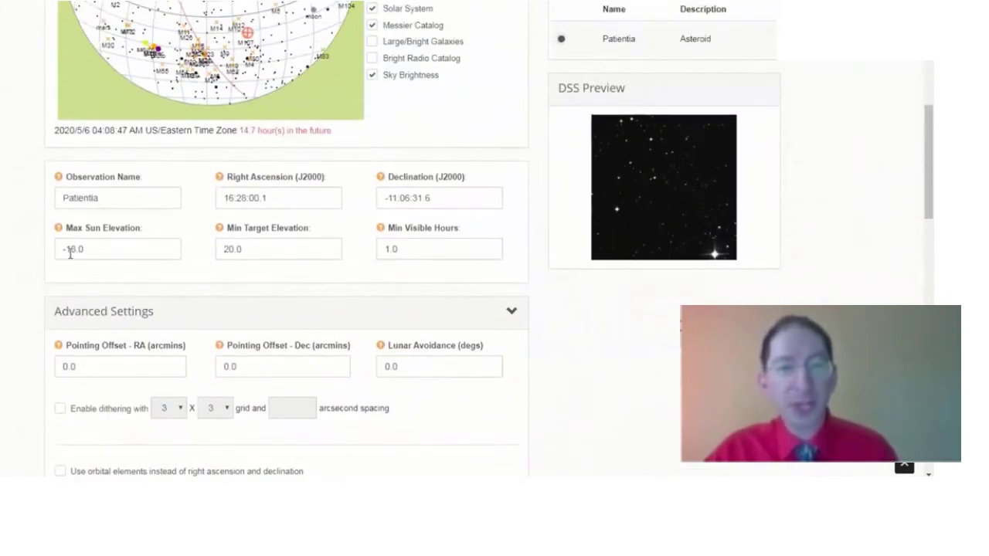
double_click(72, 249)
type("12")
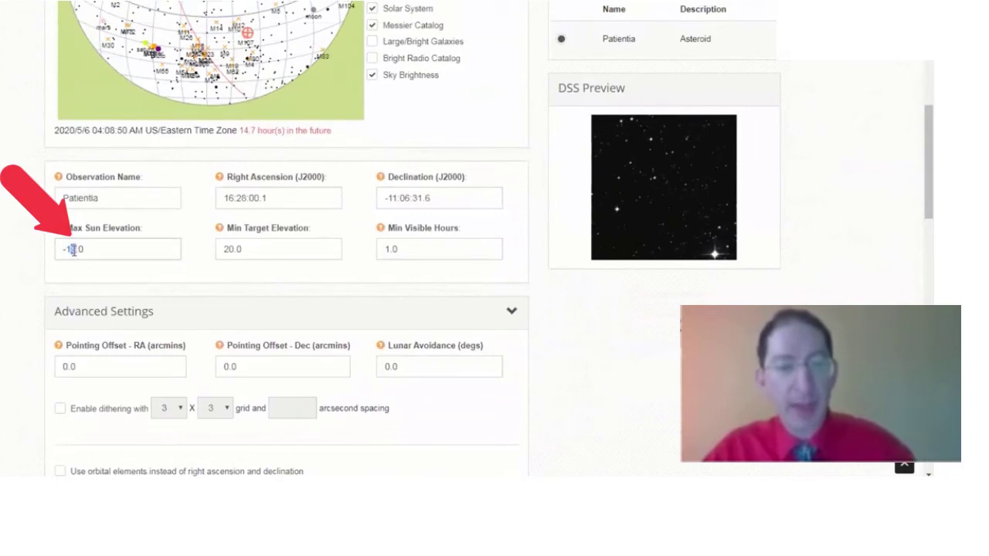
left_click_drag(400, 249, 373, 255)
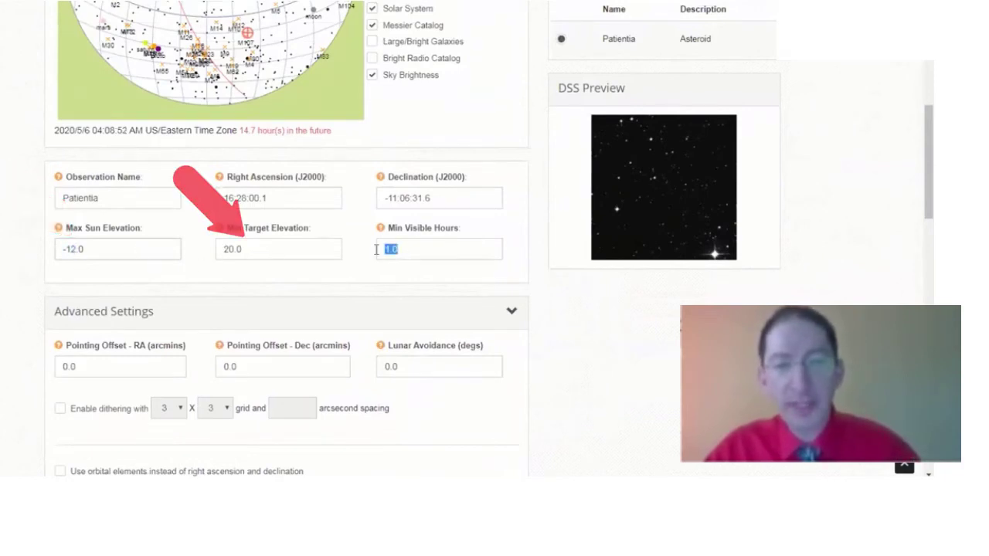
type("0.5")
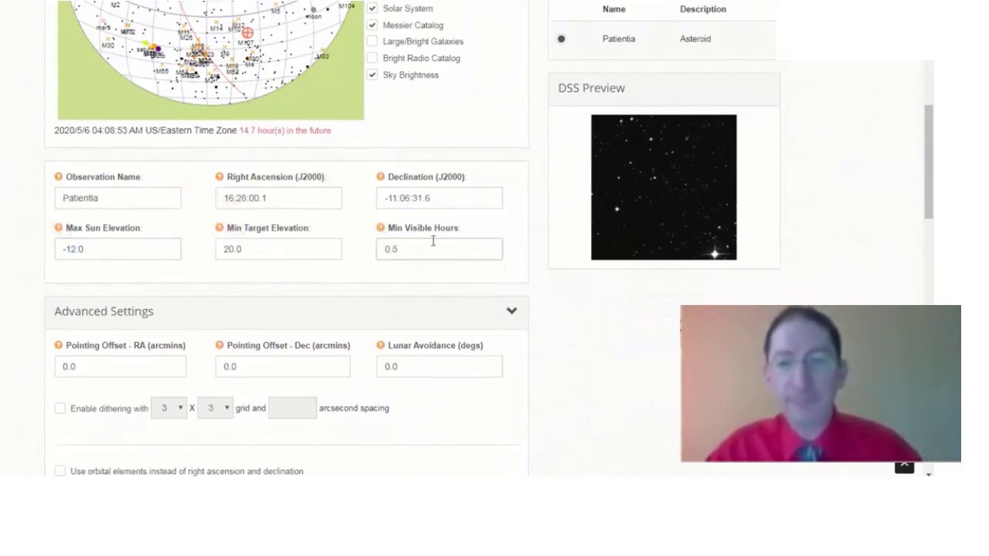
left_click(511, 311)
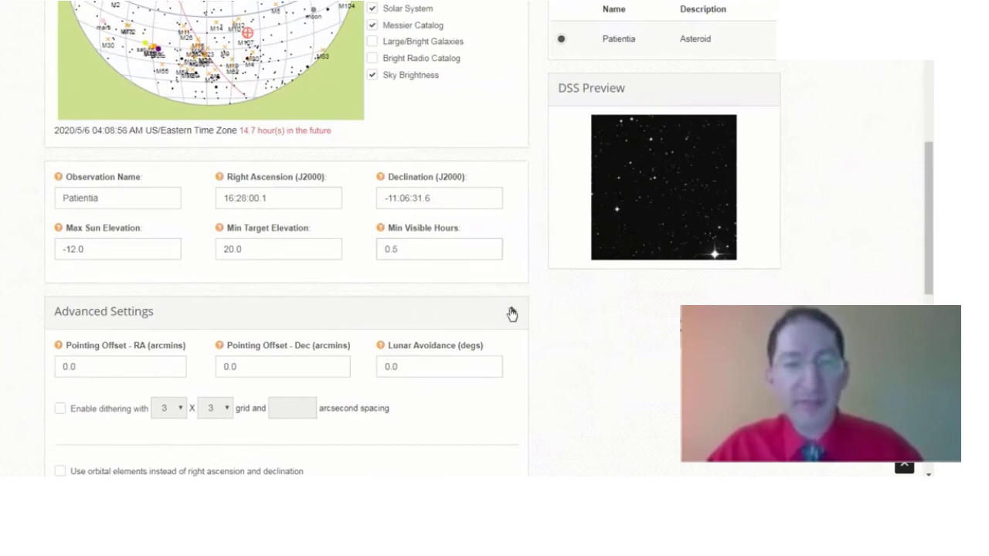
Save the target settings, continue to filter selection and save HiThru as the observation's filter
scroll(512, 311, "down", 5)
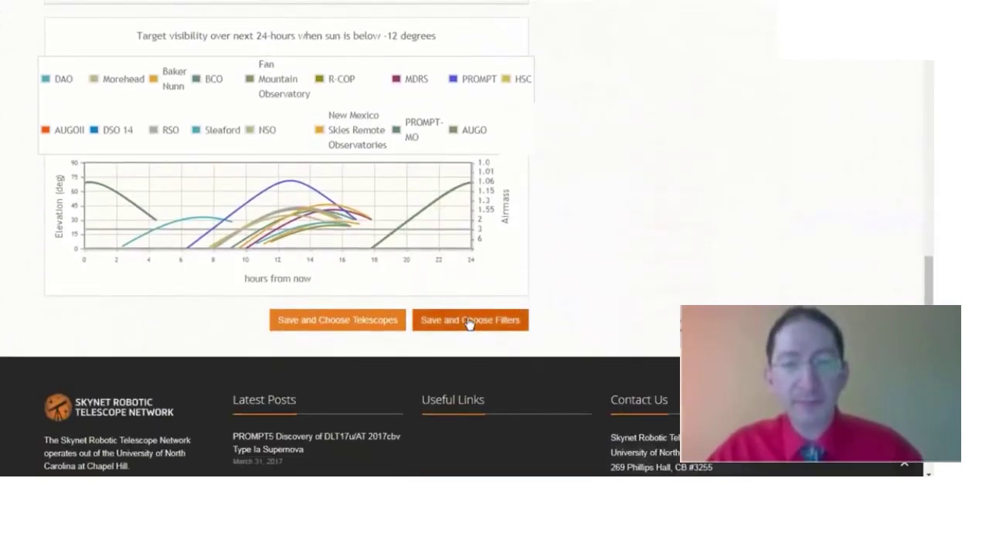
left_click(469, 324)
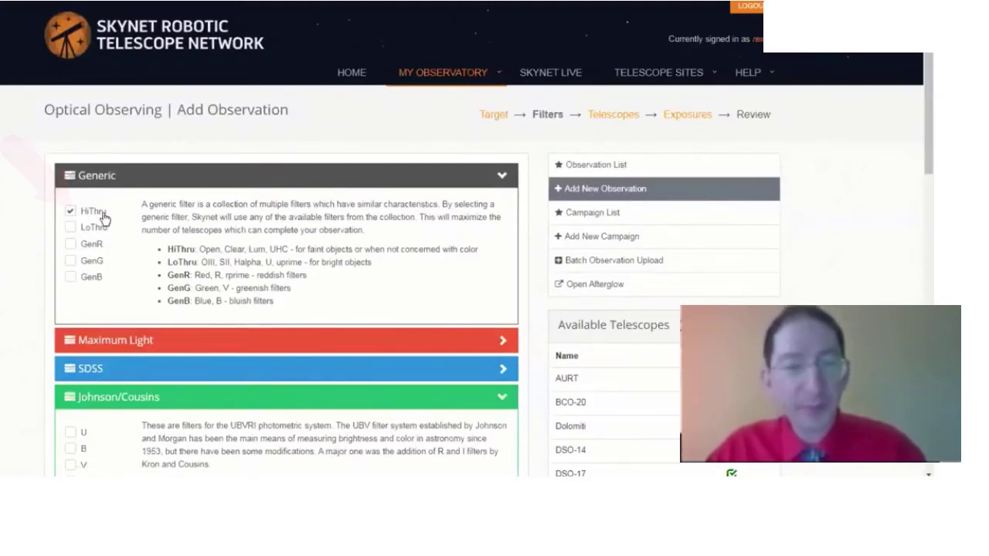
scroll(104, 219, "down", 4)
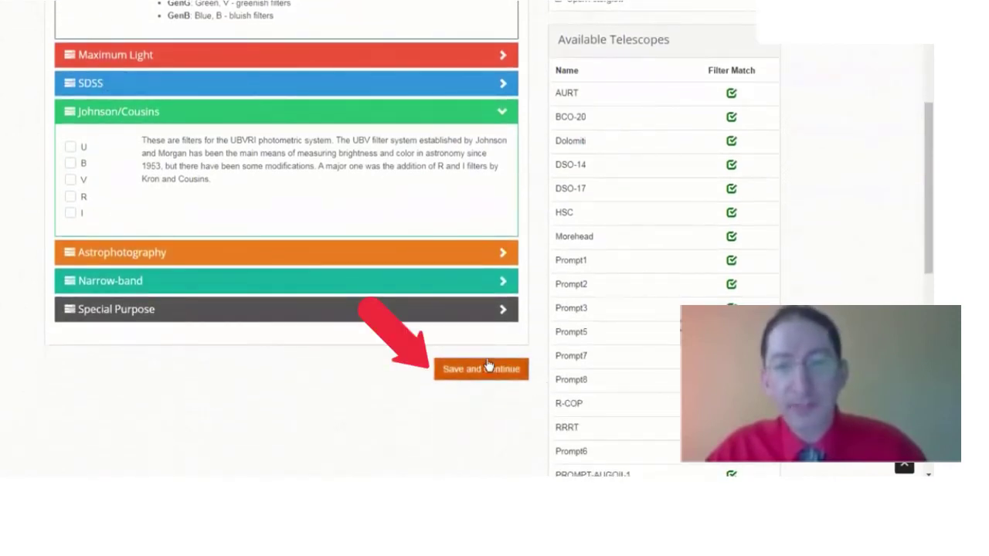
left_click(487, 368)
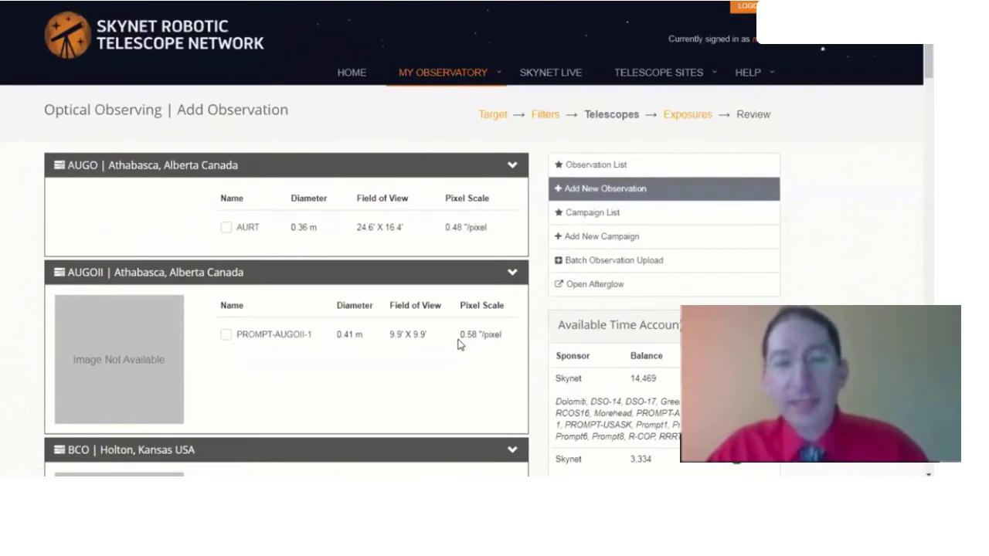
Review the telescopes at all sites and save the selection with only Prompt5 at CTIO, La Serena, Chile
scroll(458, 344, "down", 3)
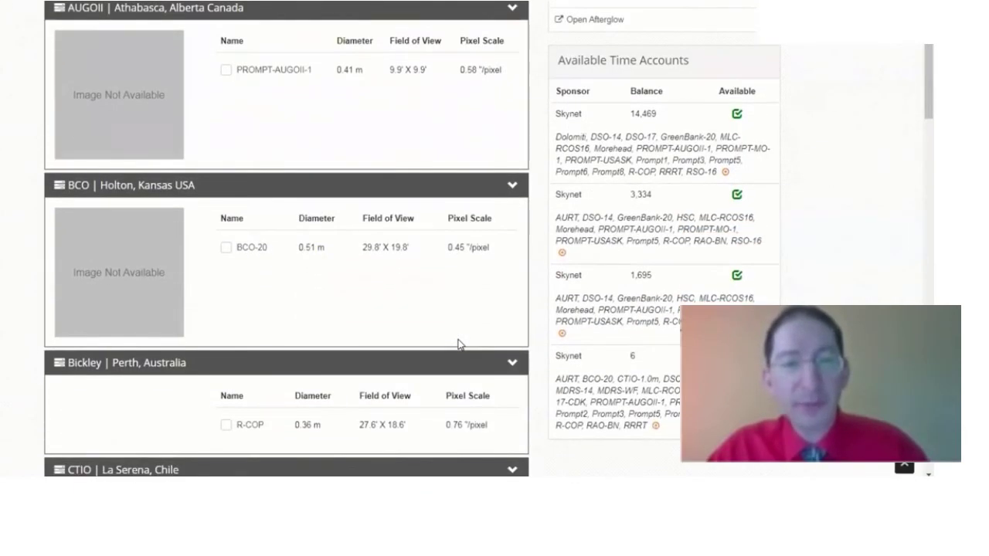
scroll(457, 344, "down", 2)
scroll(458, 344, "down", 2)
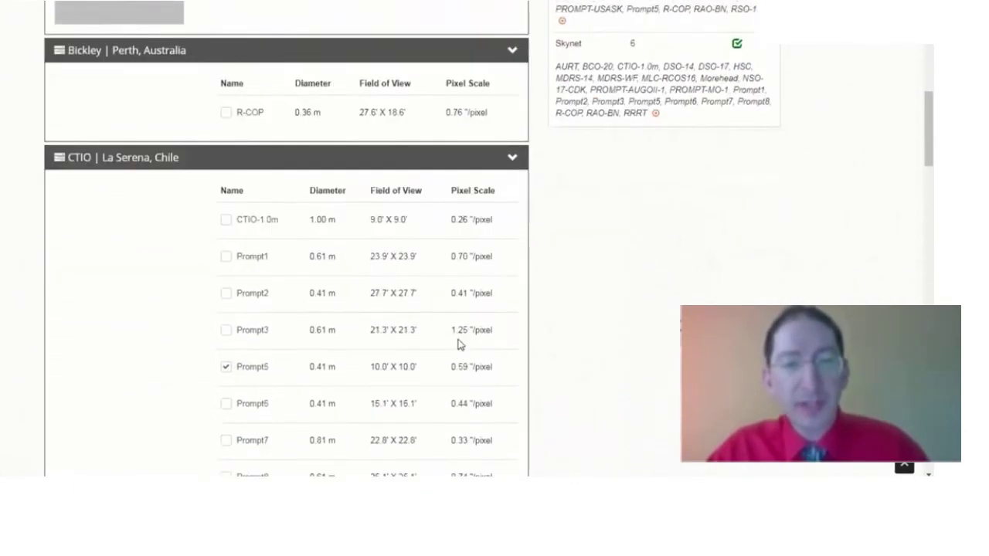
scroll(457, 344, "down", 1)
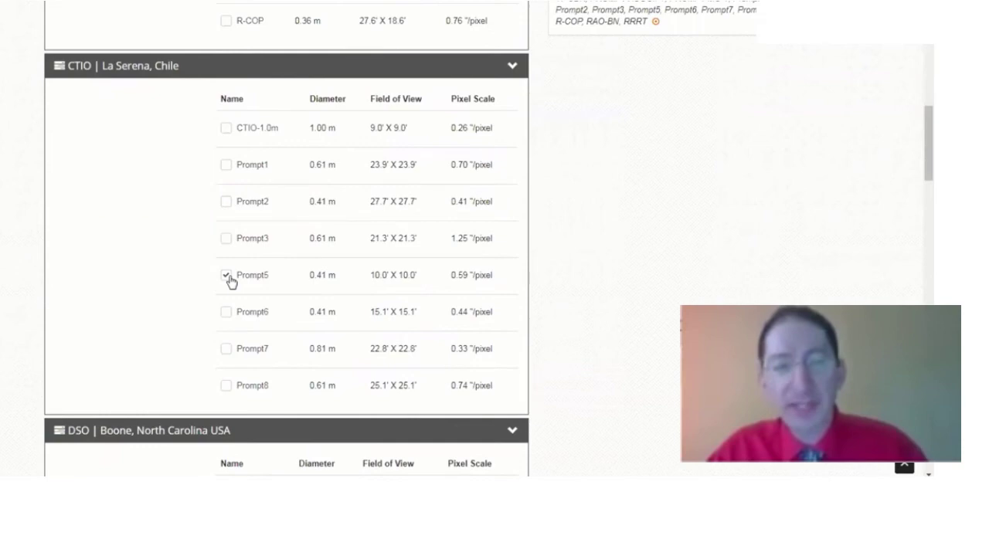
scroll(230, 282, "down", 5)
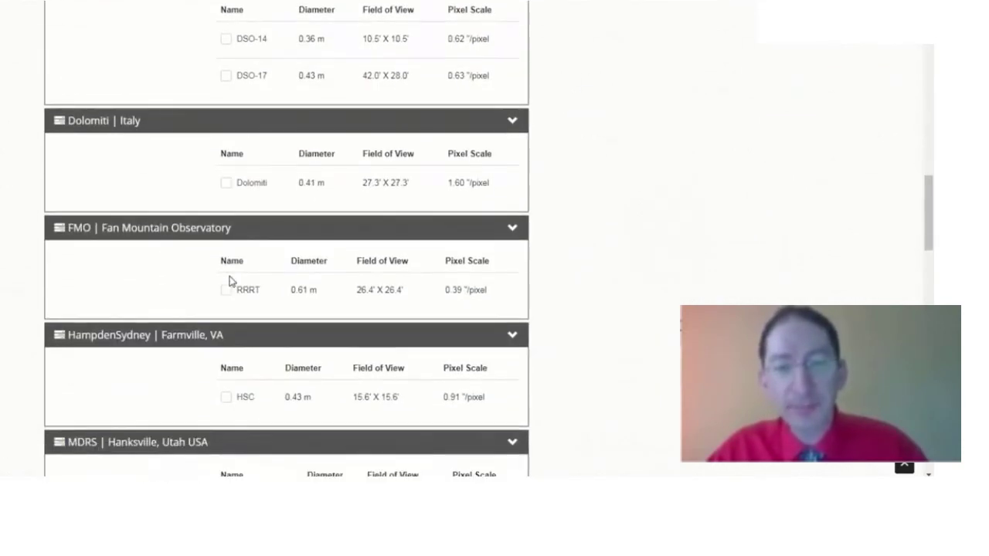
scroll(229, 281, "down", 3)
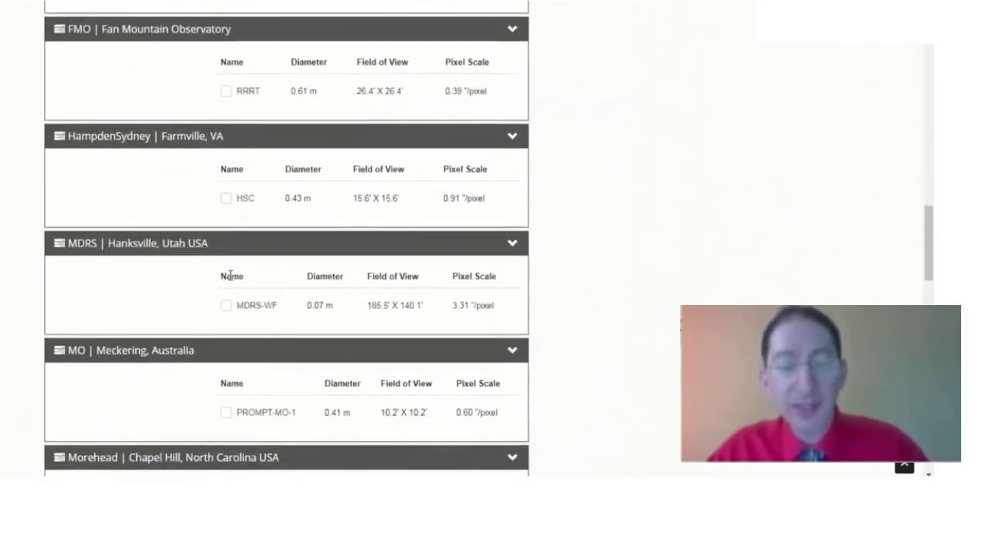
scroll(229, 278, "down", 1)
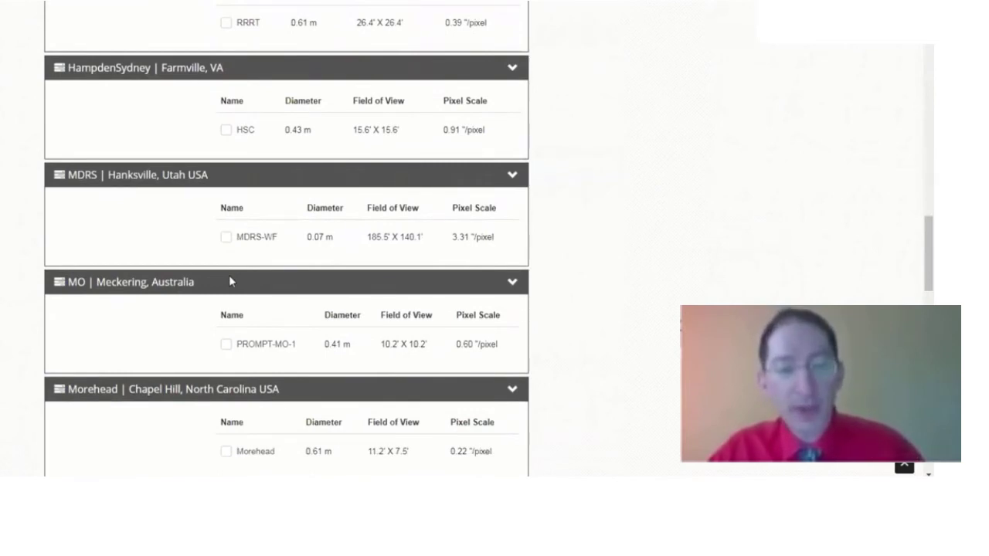
scroll(229, 279, "down", 12)
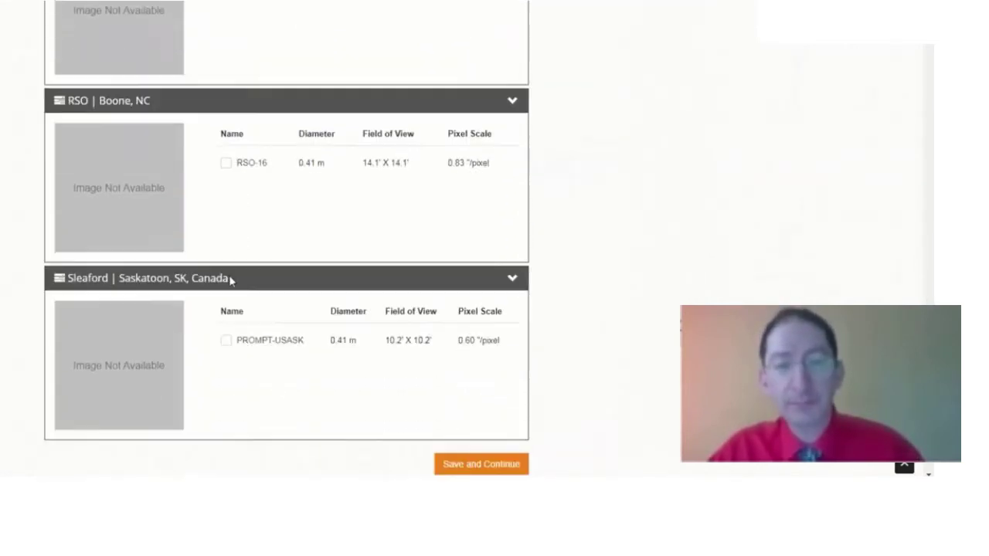
scroll(229, 280, "down", 2)
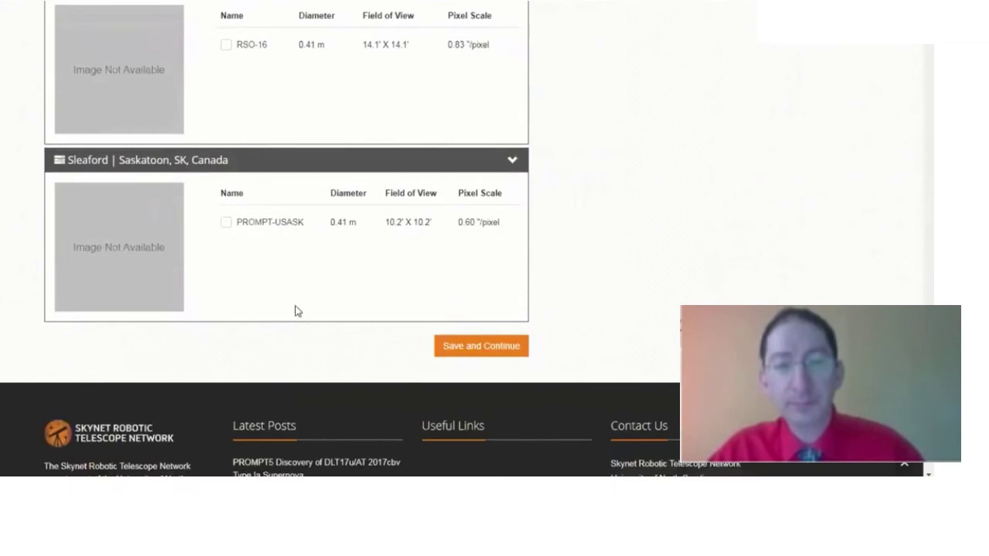
left_click(458, 348)
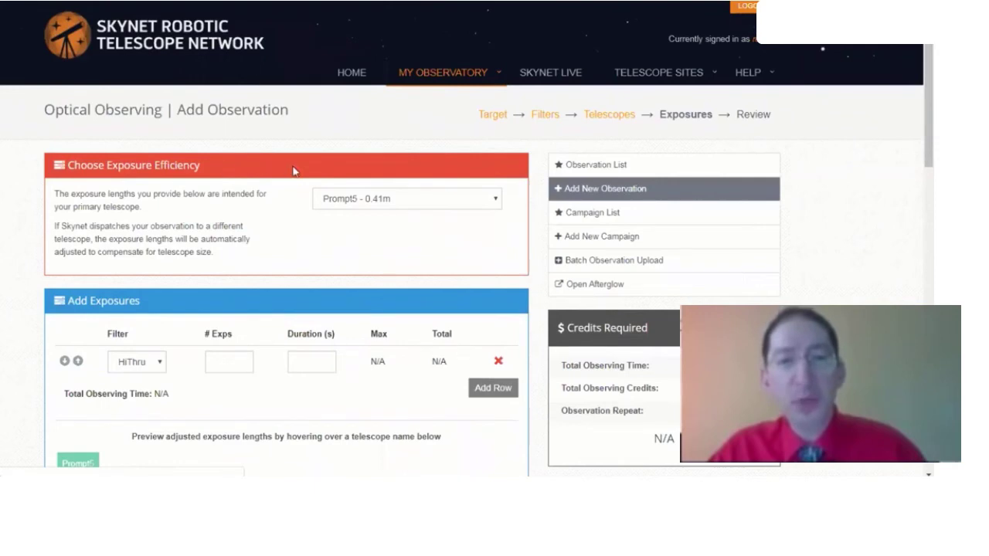
Keep Prompt5 - 0.41m as the exposure efficiency reference and request 15 HiThru exposures of 40 seconds each
left_click(344, 199)
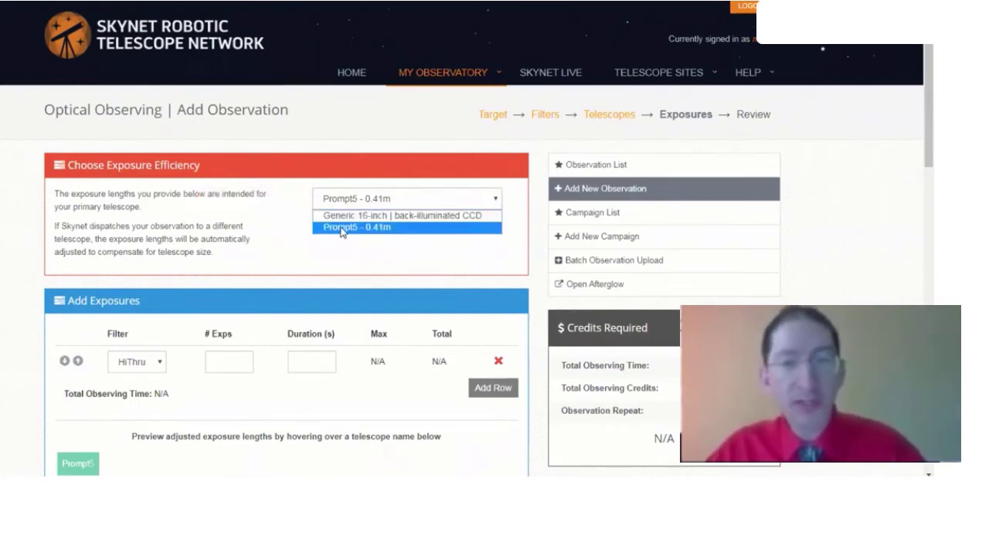
left_click(342, 228)
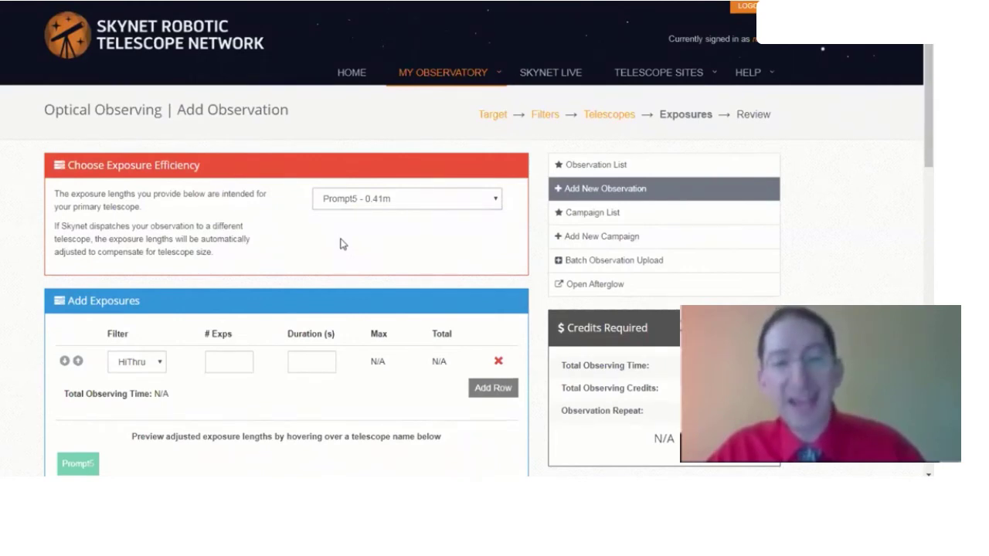
scroll(342, 244, "down", 1)
left_click(232, 289)
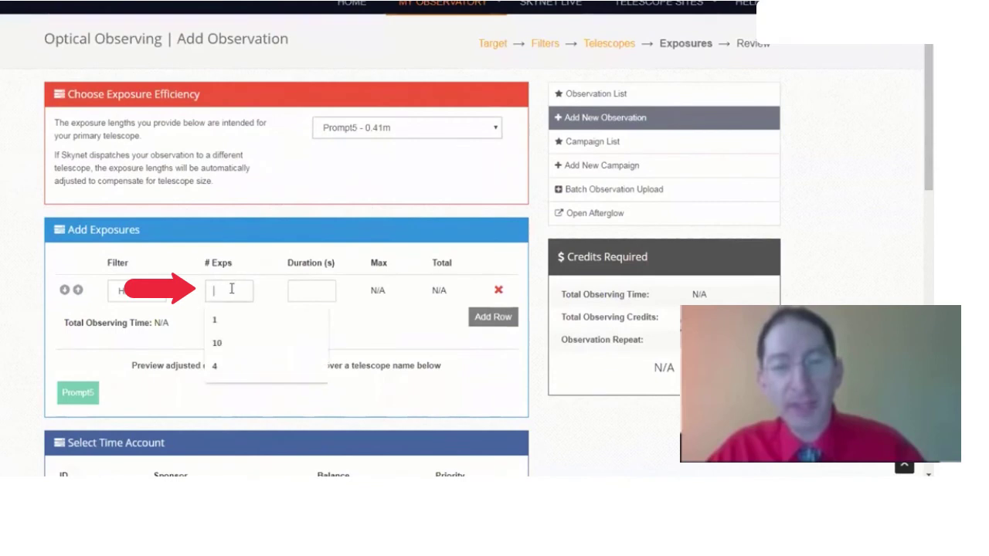
type("15")
left_click(307, 289)
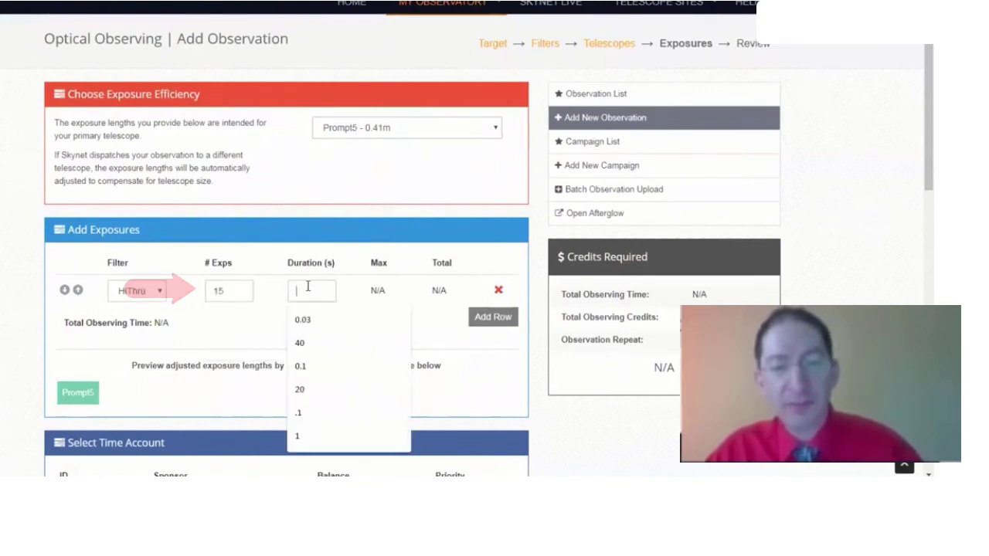
type("40")
left_click(258, 289)
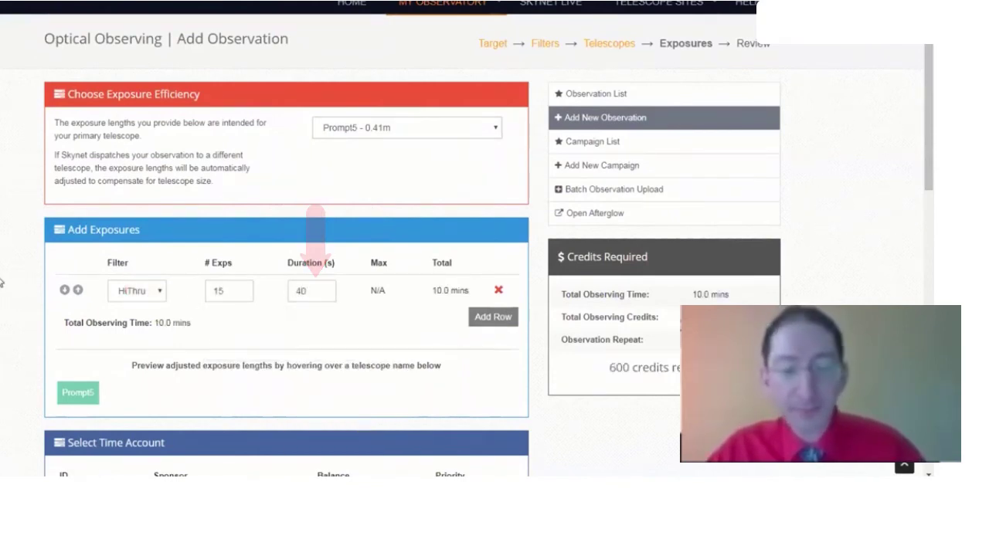
Flag the Patientia observation as a target-of-opportunity under the selected time account
scroll(2, 282, "down", 1)
scroll(2, 282, "down", 5)
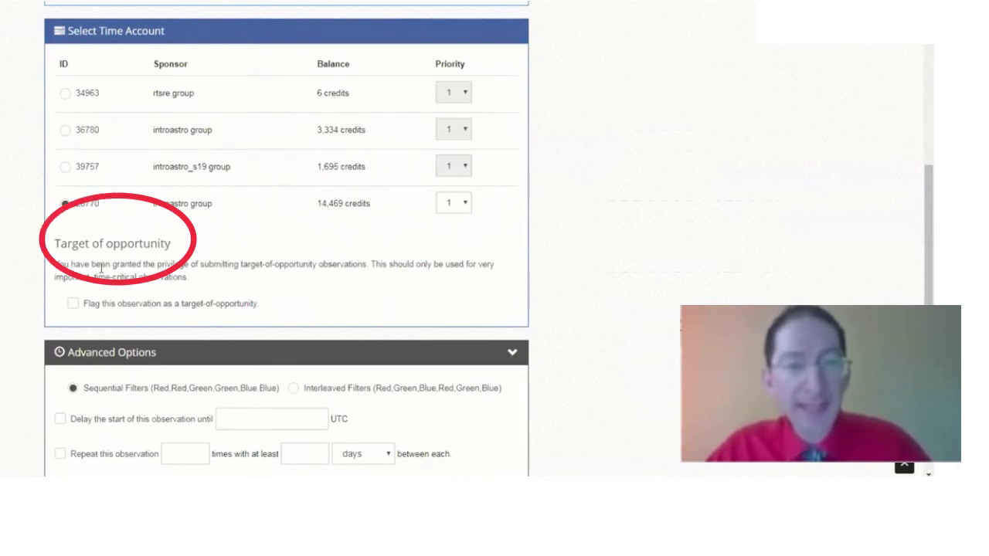
left_click(74, 303)
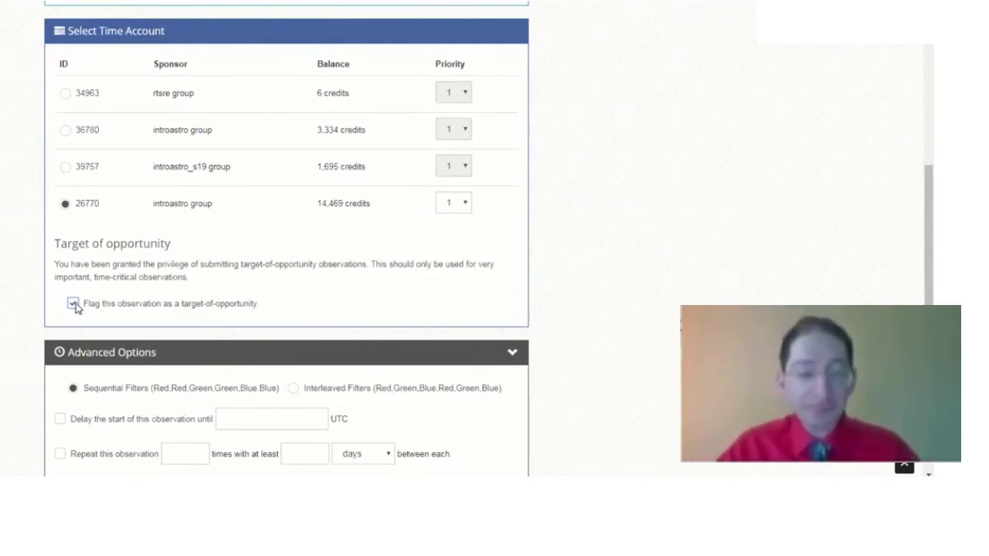
scroll(76, 310, "down", 2)
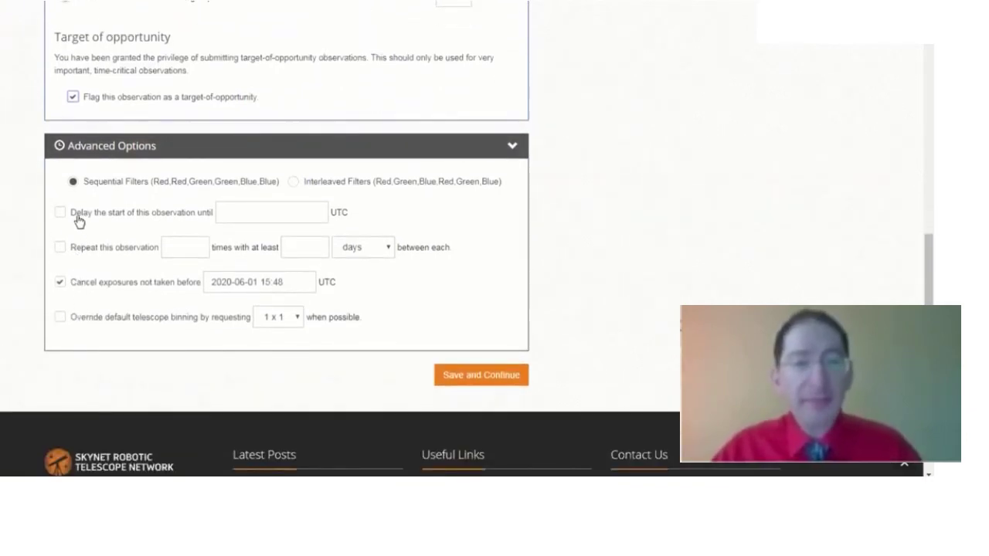
left_click(231, 215)
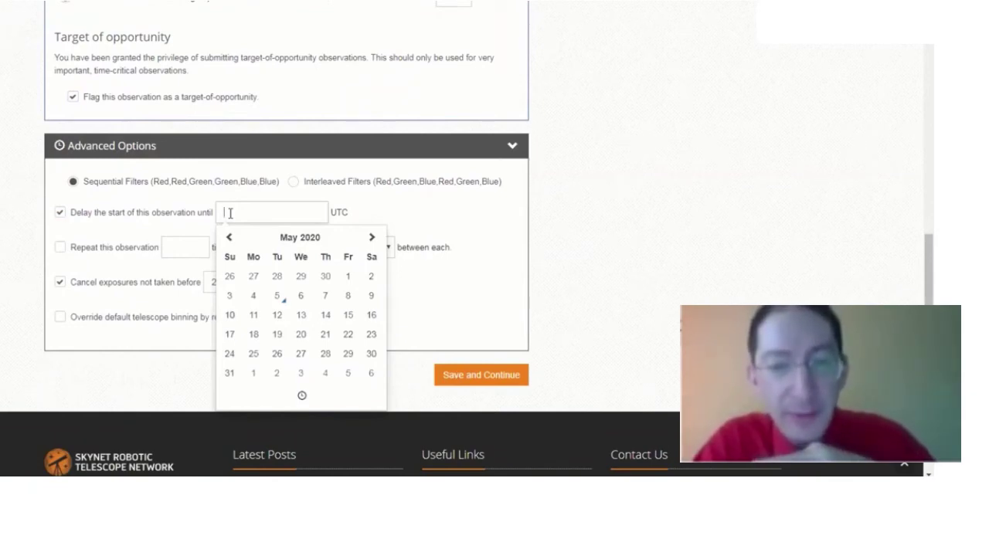
left_click(301, 298)
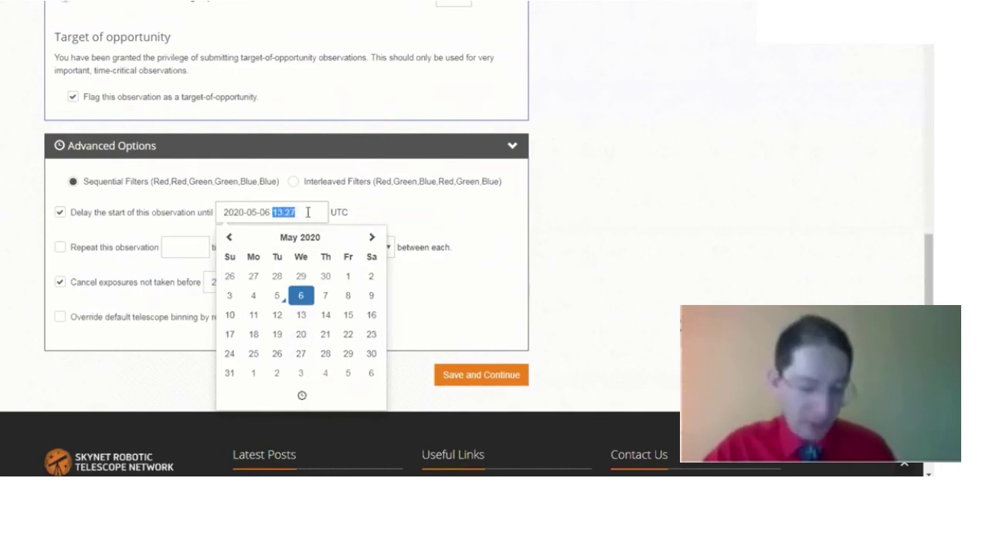
type("8")
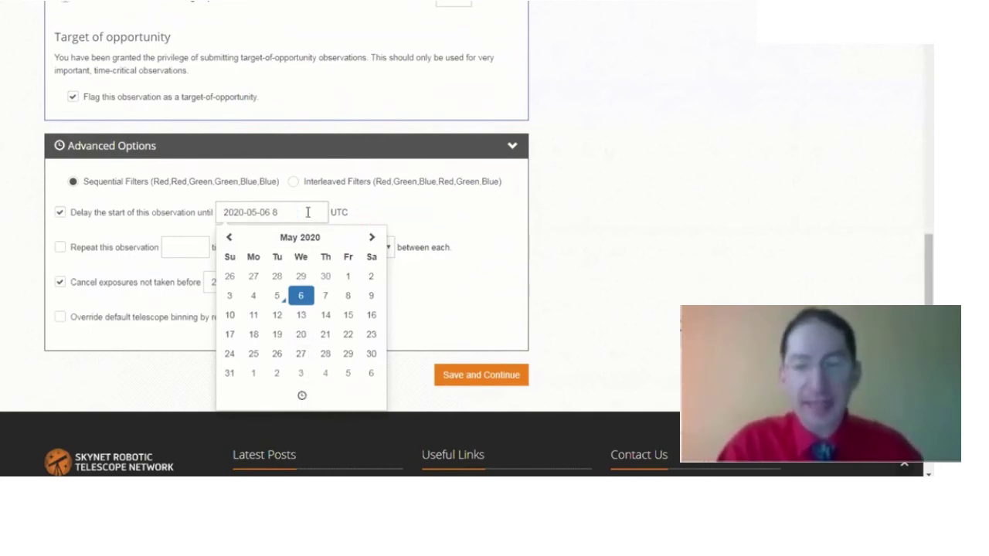
type("8")
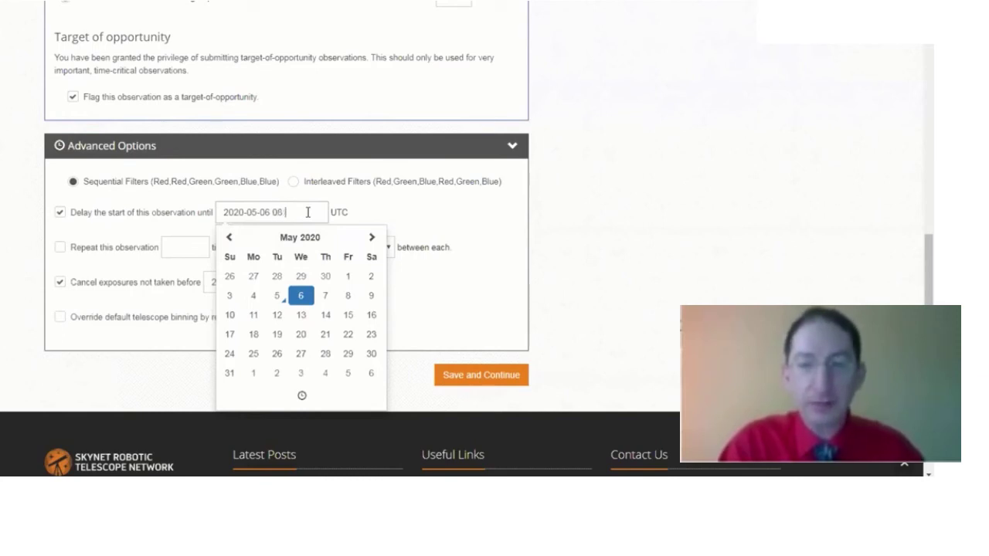
type(":00")
left_click(386, 206)
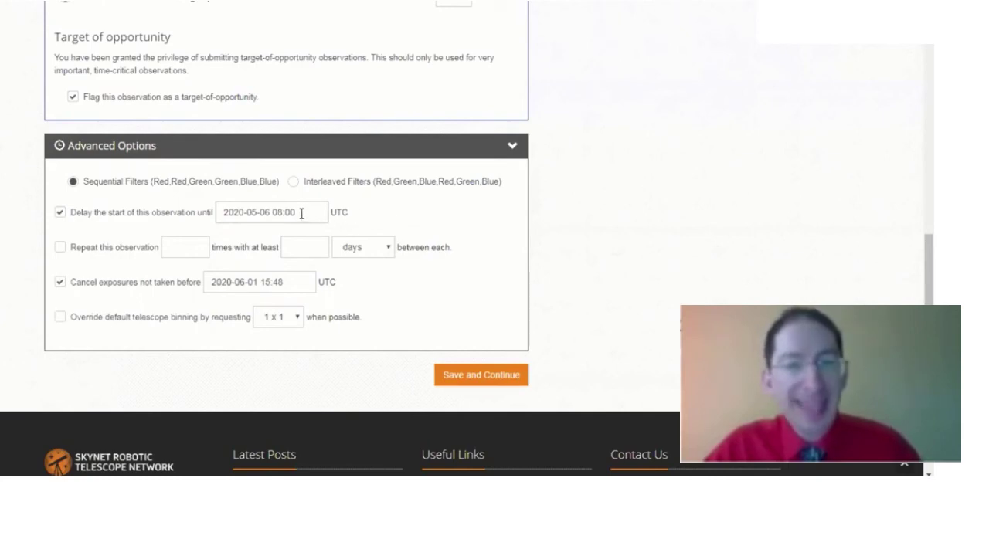
left_click_drag(301, 214, 210, 221)
key("ctrl+c")
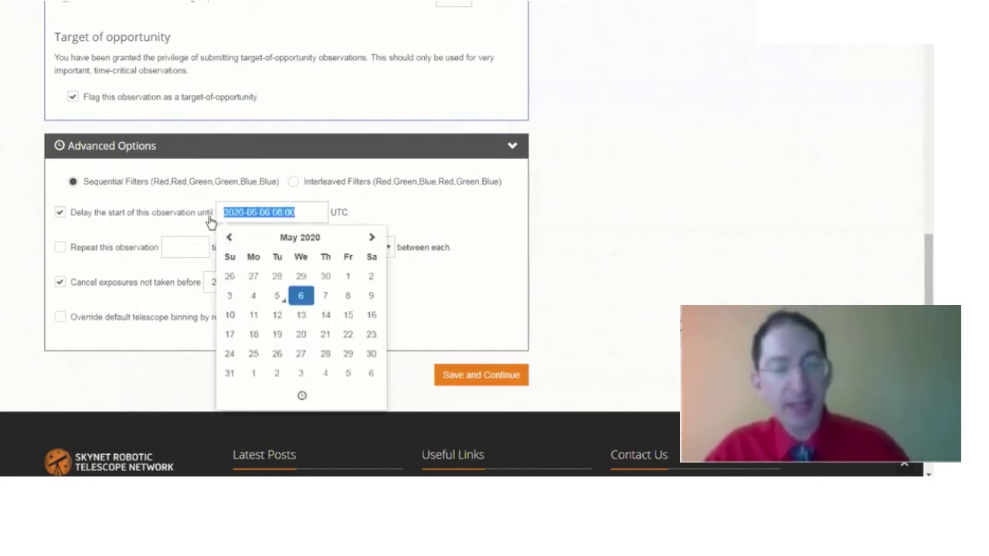
left_click(378, 217)
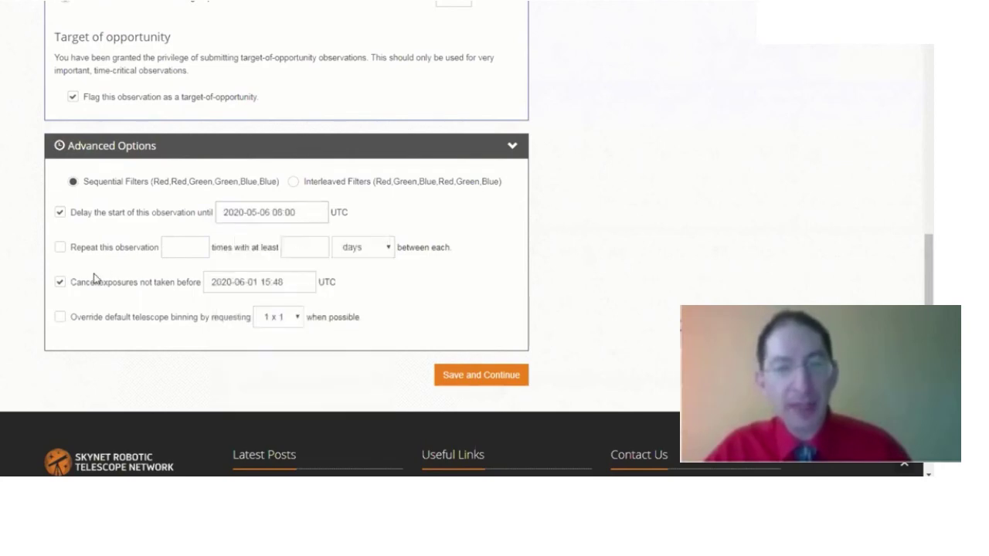
left_click_drag(291, 285, 188, 291)
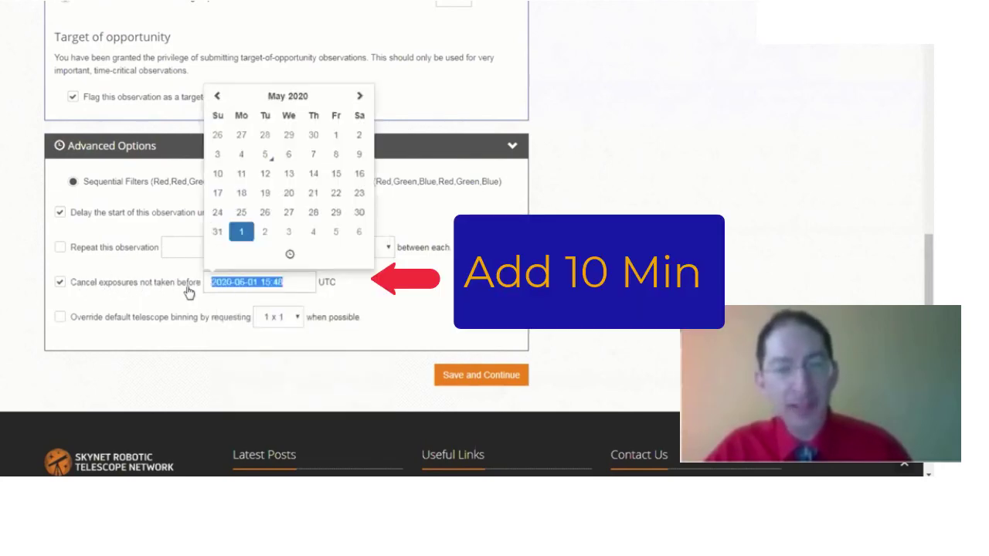
key("ctrl+v")
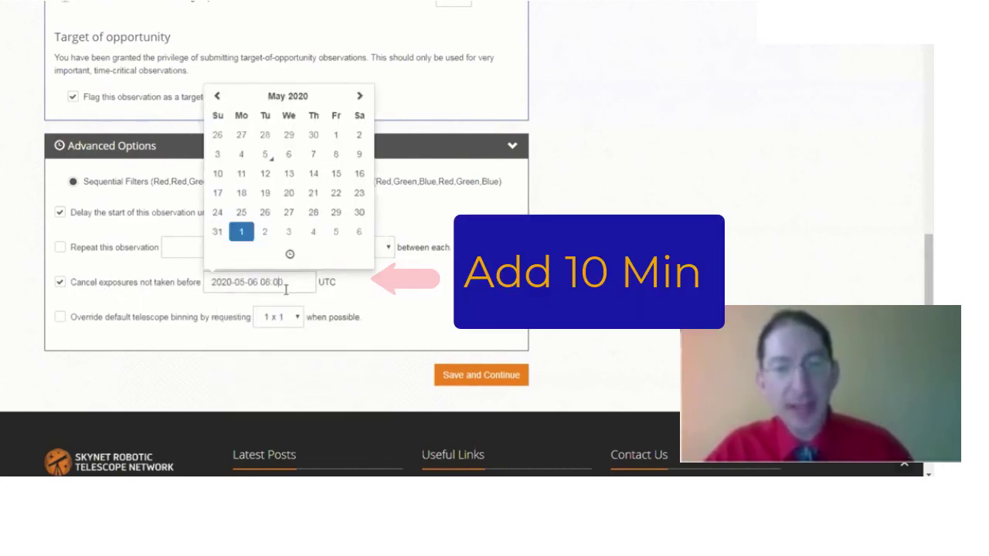
left_click(486, 268)
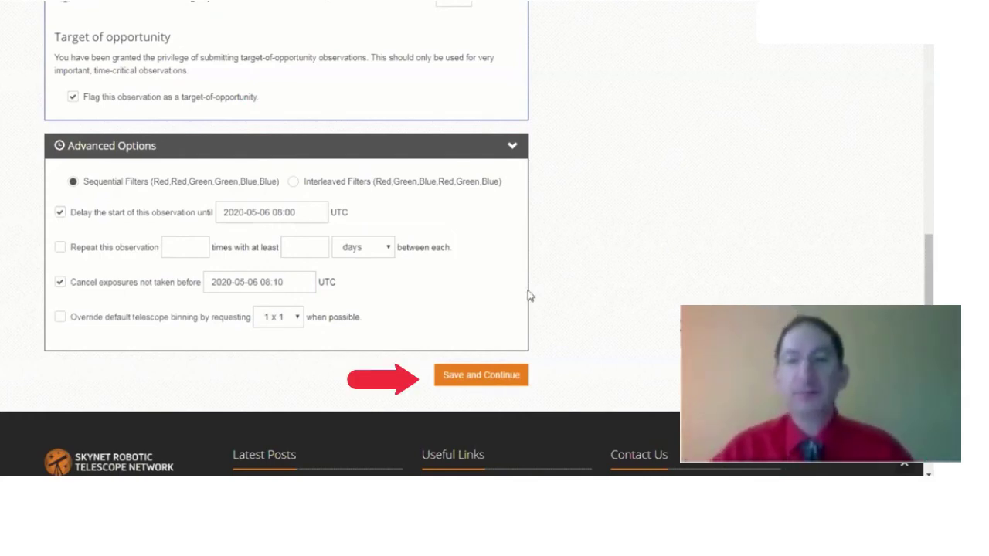
Save the exposure settings and submit the Patientia observation from the review page
left_click(487, 372)
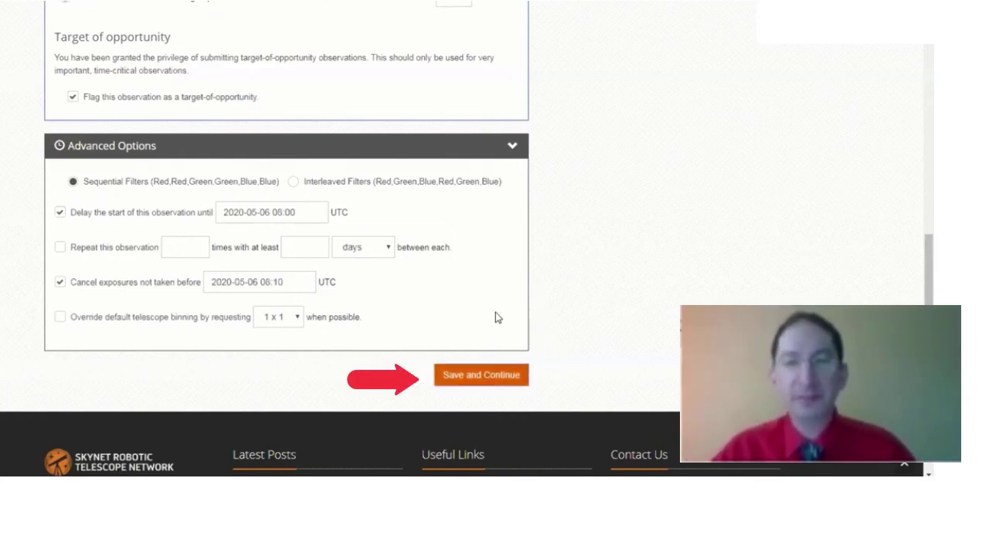
scroll(495, 311, "down", 15)
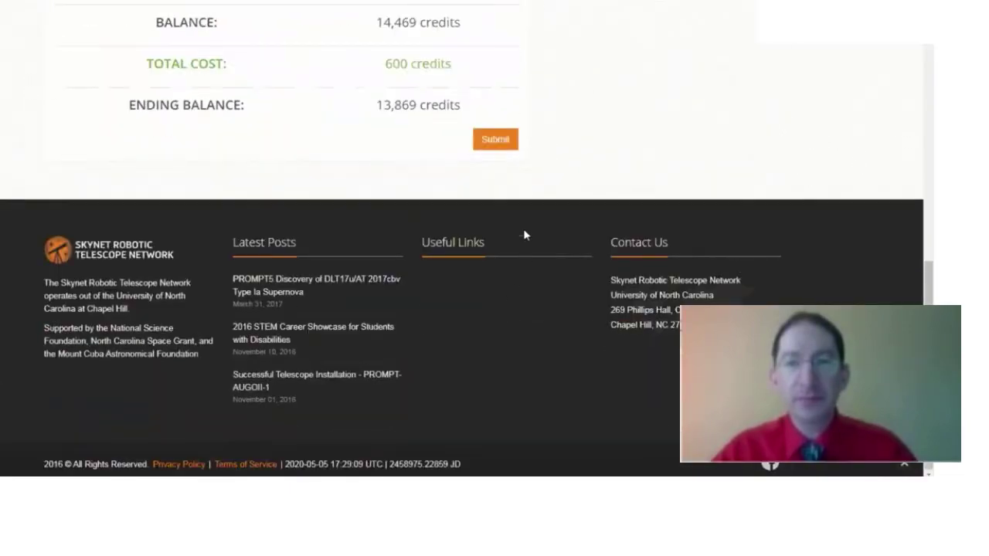
left_click(499, 142)
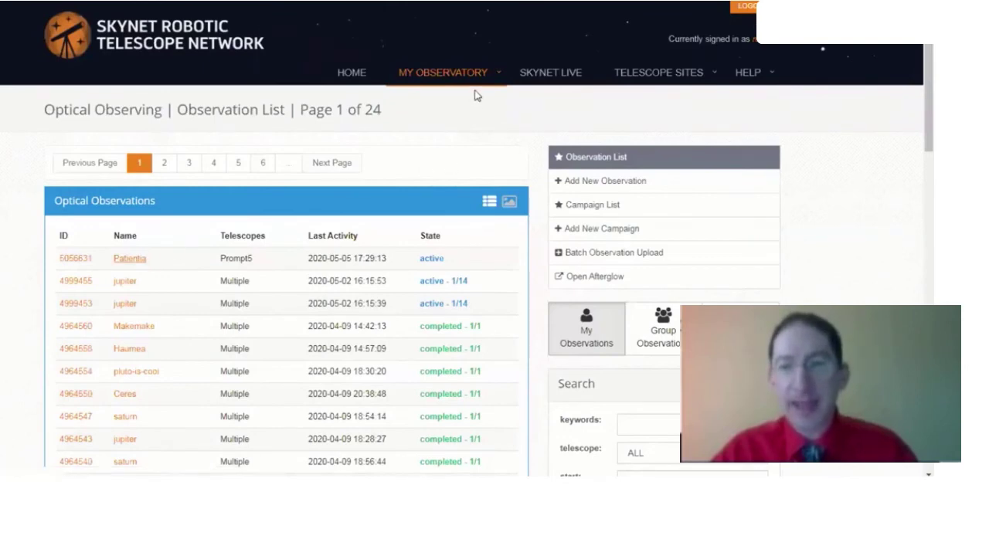
mouse_move(456, 72)
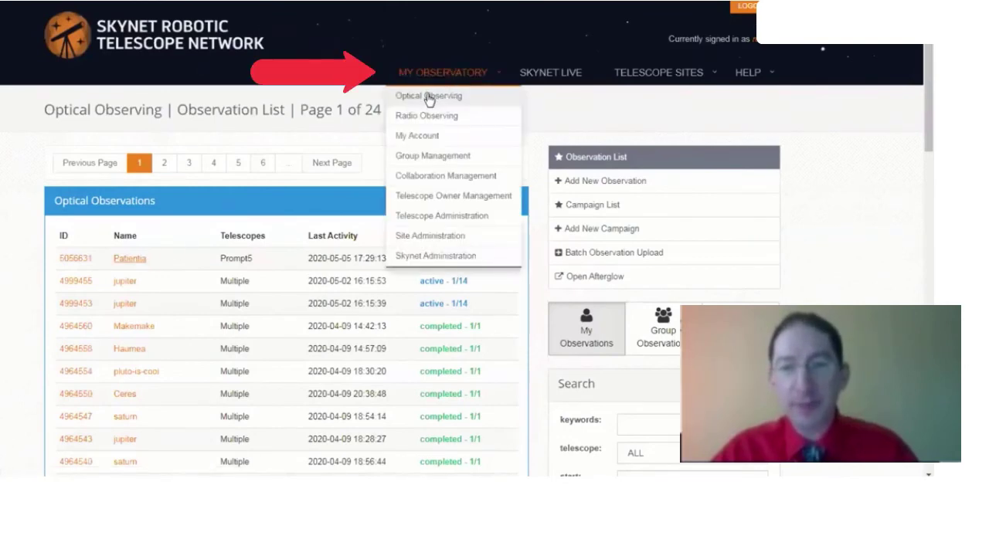
Start another new optical observation and look up "patientia" as its target
left_click(580, 185)
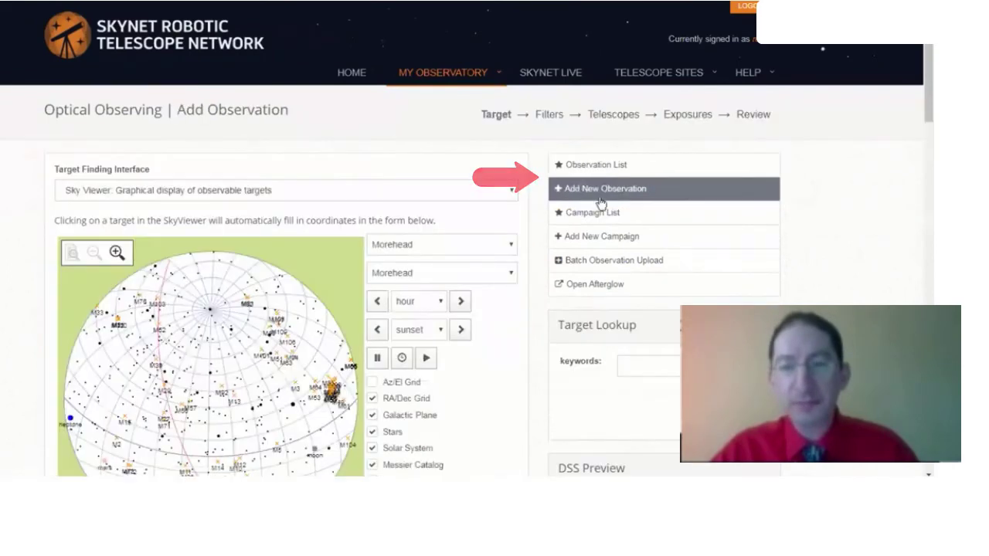
left_click(649, 363)
type("patientia")
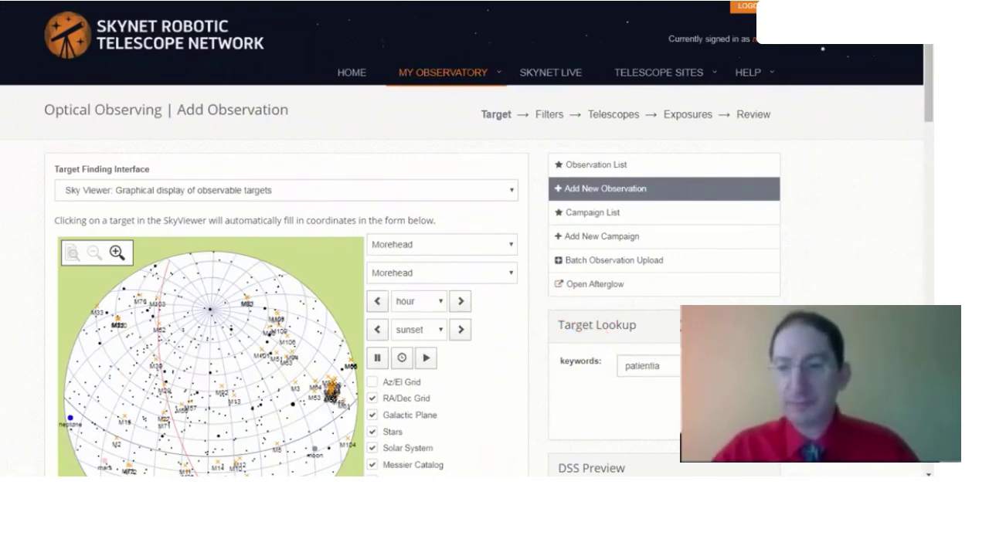
key("Return")
Set the maximum sun elevation to -12 and the minimum visible hours to 0.5, and save the target to continue to filter selection
scroll(285, 232, "down", 9)
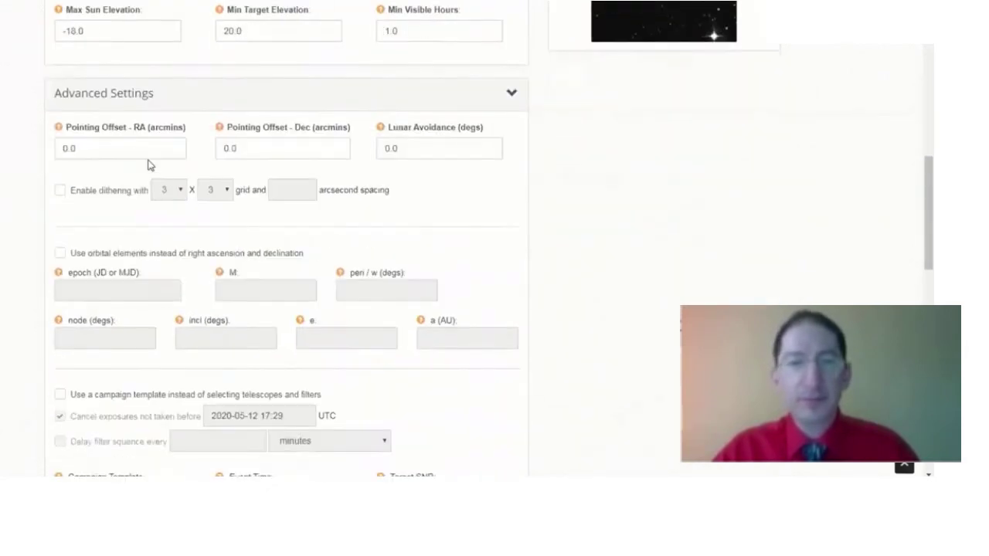
left_click_drag(116, 32, 38, 31)
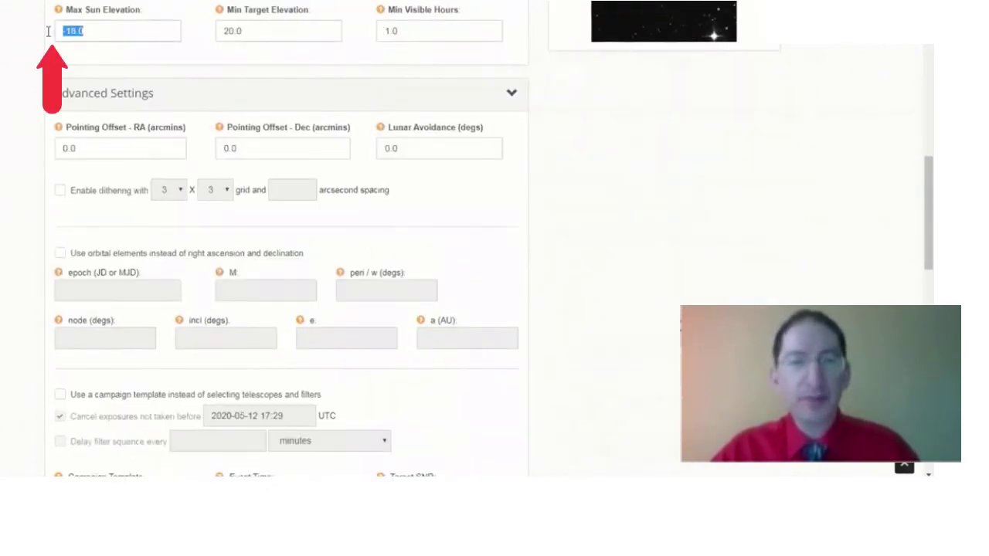
type("-12")
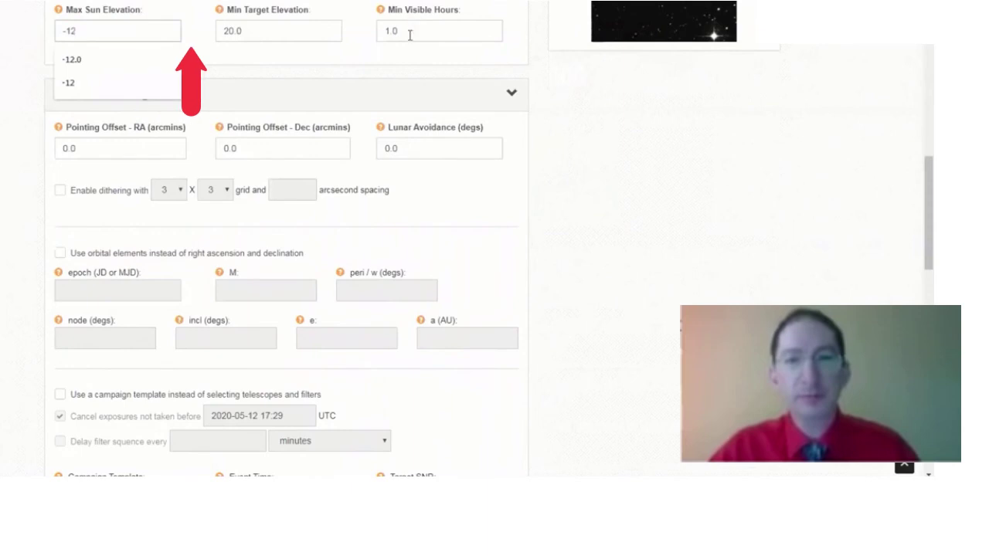
left_click_drag(398, 34, 363, 38)
type("0.5")
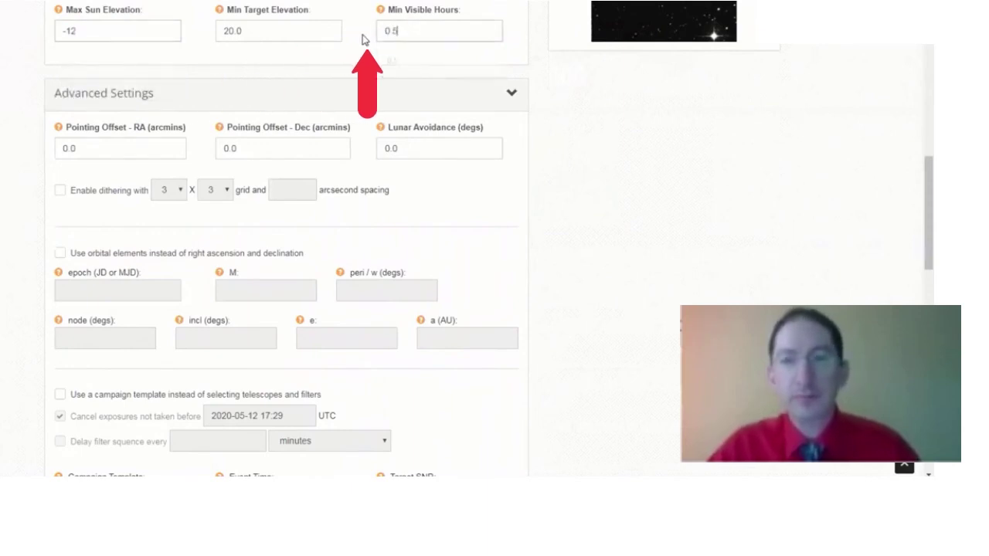
left_click(516, 94)
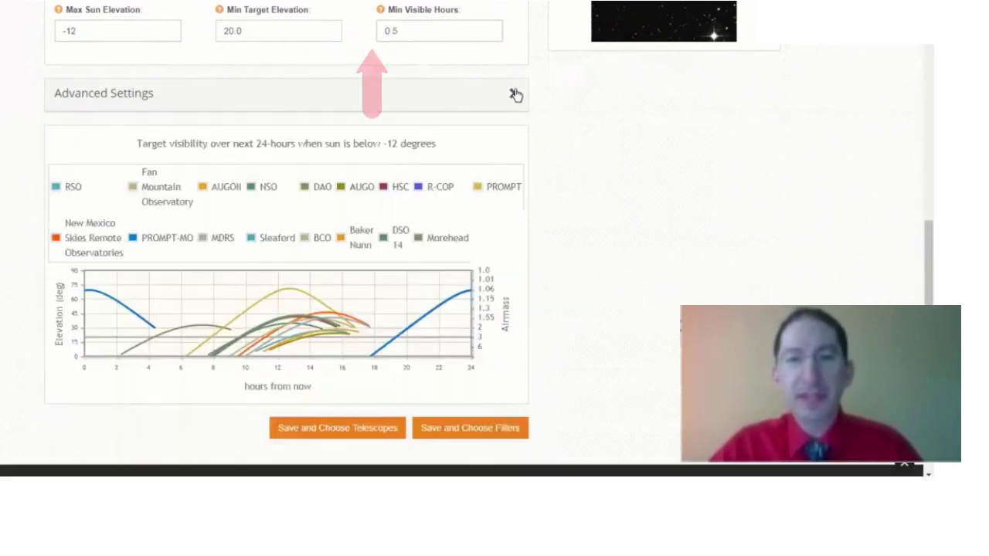
left_click(466, 419)
Choose the generic HiThru filter for the observation and save the filter selection
left_click(71, 211)
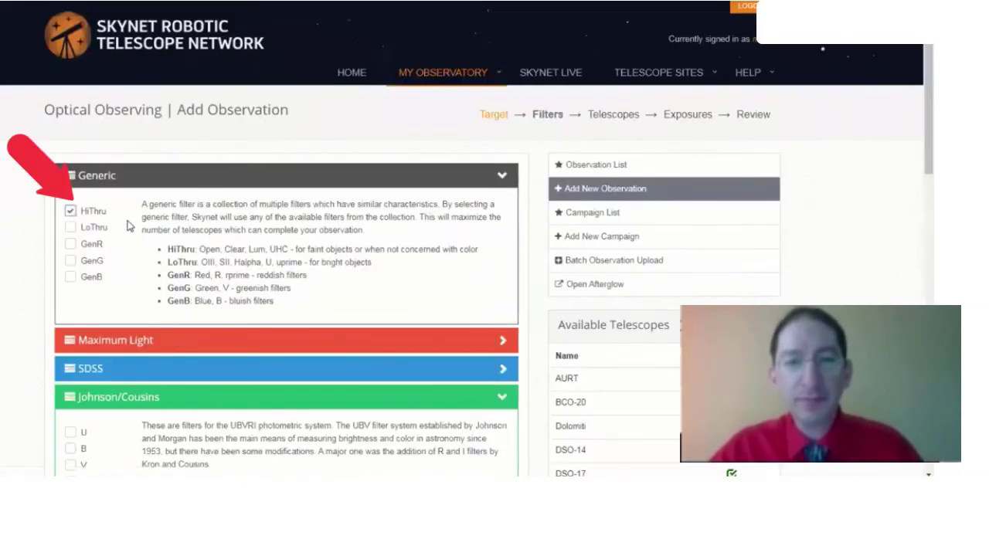
scroll(361, 258, "down", 5)
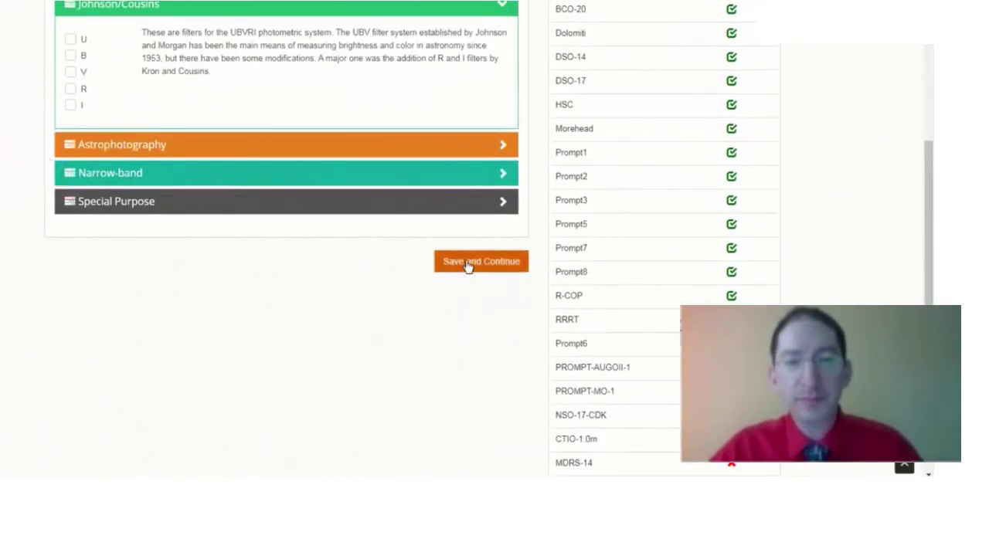
left_click(467, 266)
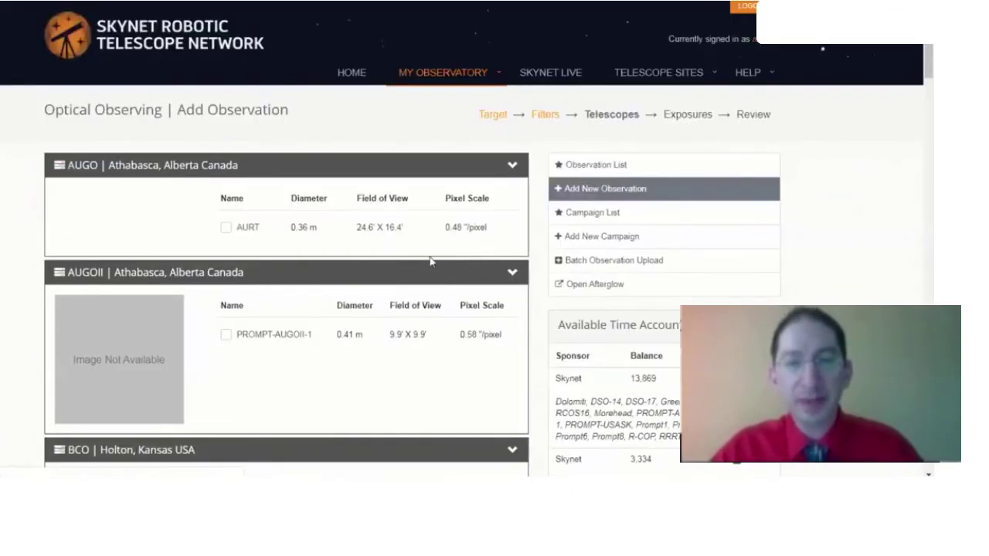
Select the PROMPT-USASK telescope at Sleaford, Saskatoon, and save the telescope selection
scroll(429, 261, "down", 1)
scroll(429, 261, "down", 7)
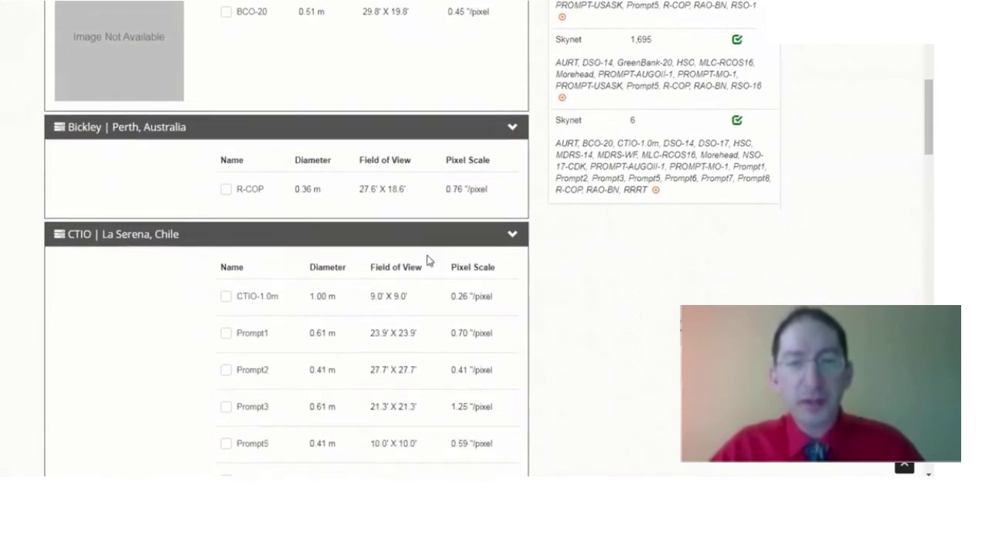
scroll(429, 261, "down", 8)
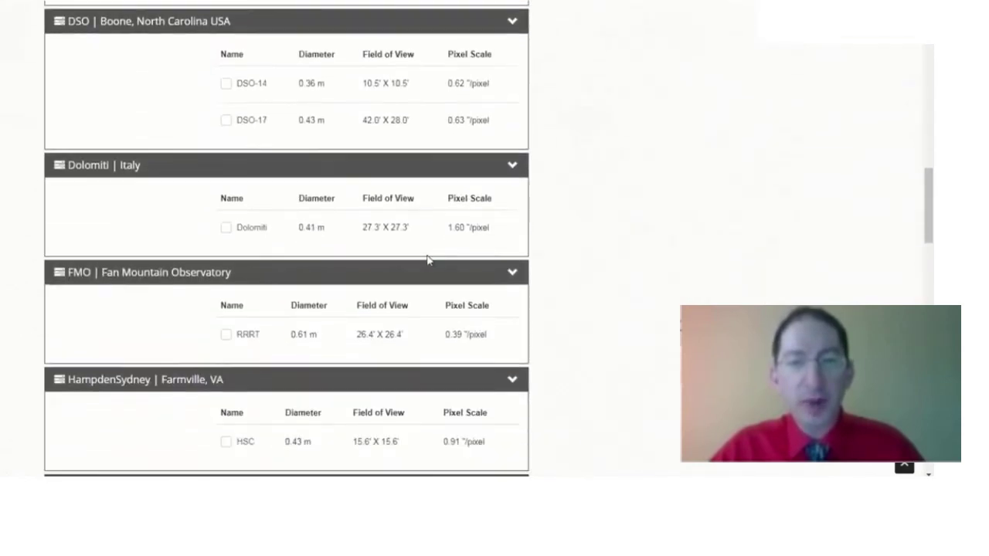
scroll(429, 261, "down", 8)
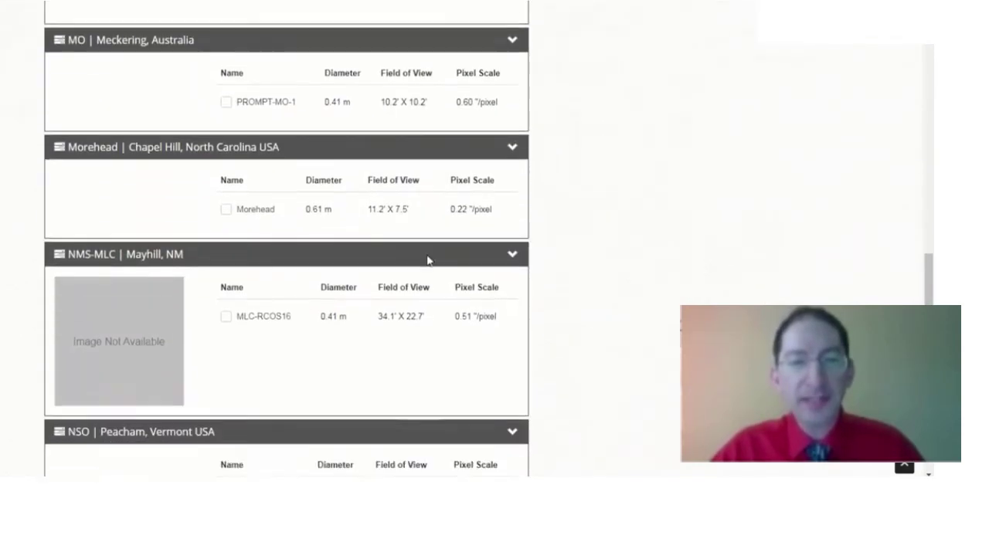
scroll(429, 261, "down", 6)
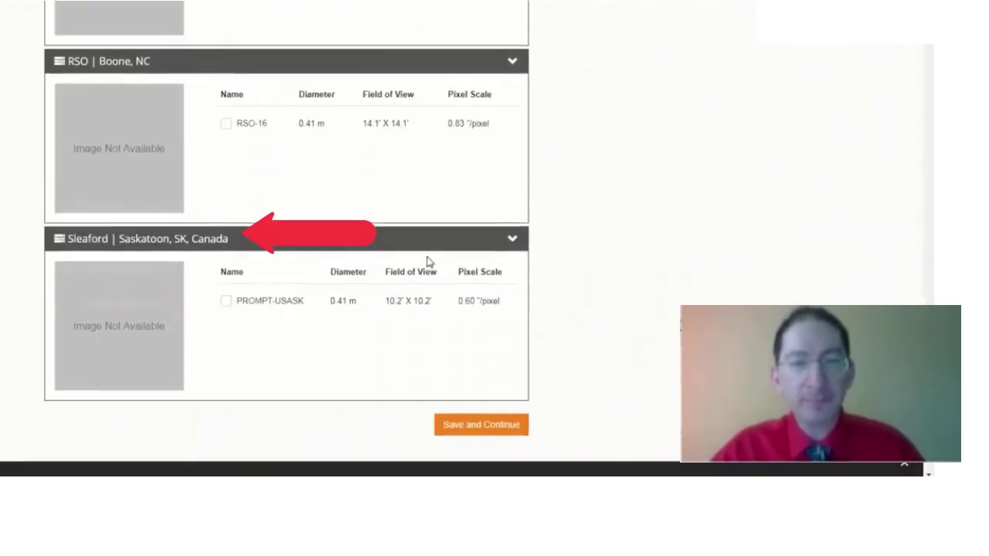
left_click(225, 296)
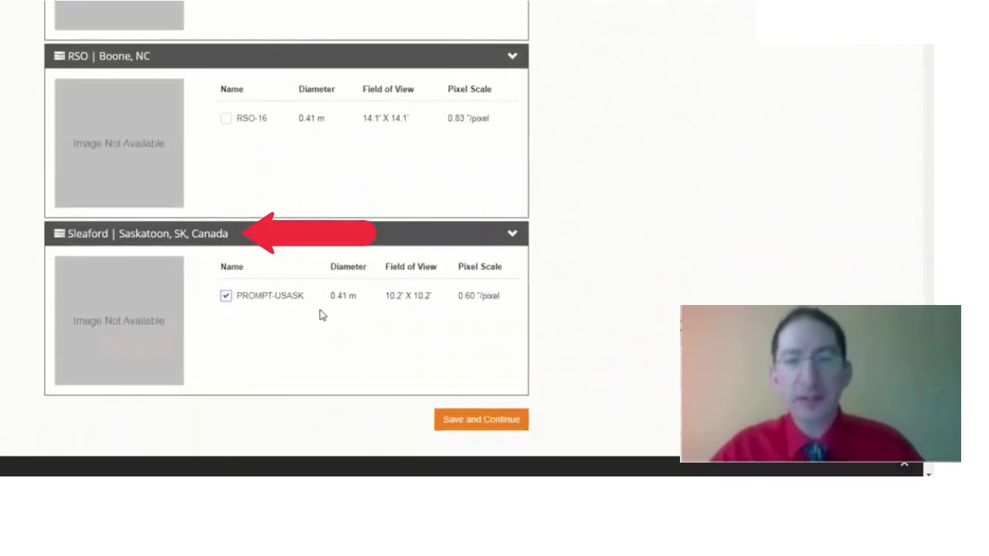
left_click(492, 407)
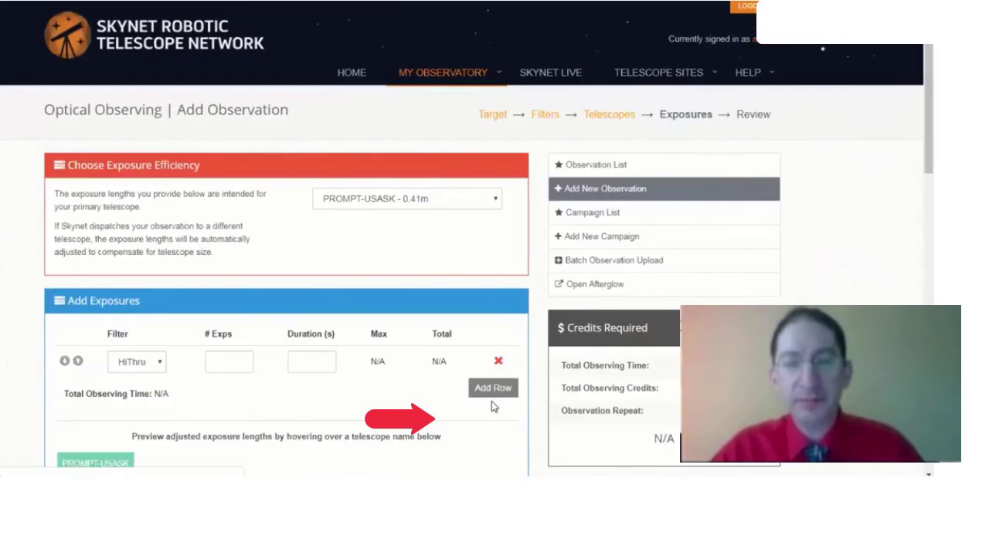
Use PROMPT-USASK - 0.41m as the exposure efficiency reference and set 15 HiThru exposures of 40 seconds each
left_click(360, 202)
left_click(364, 227)
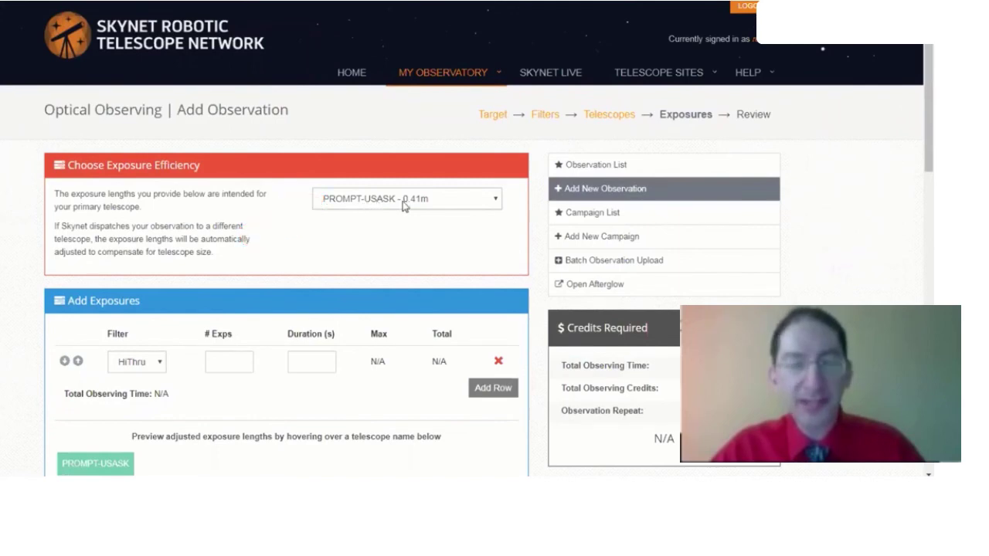
left_click(236, 360)
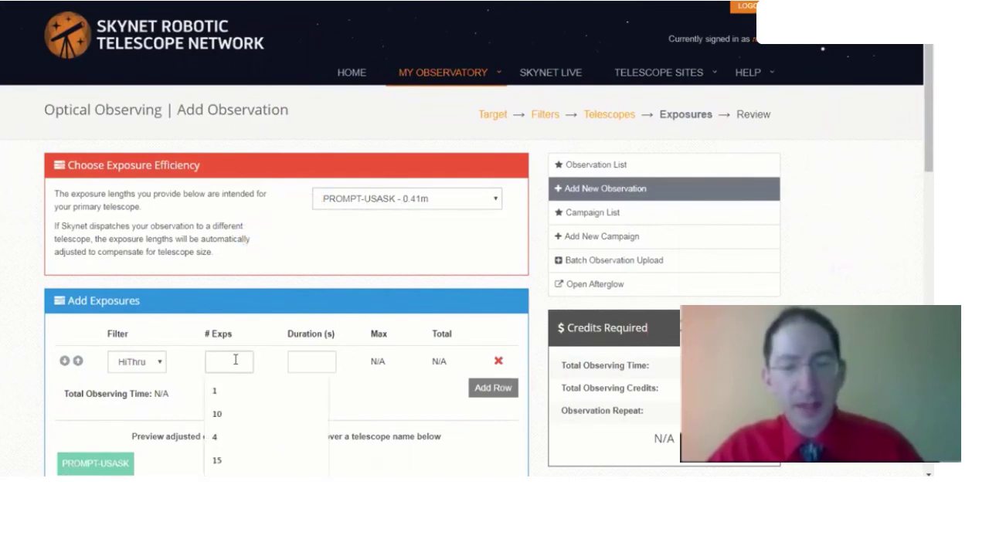
type("15")
left_click(309, 360)
type("40")
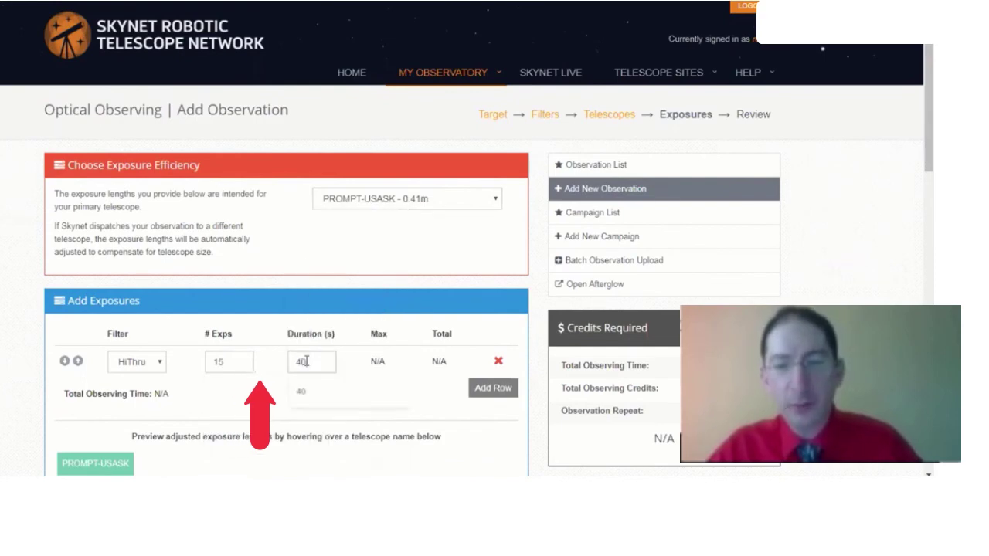
left_click(22, 331)
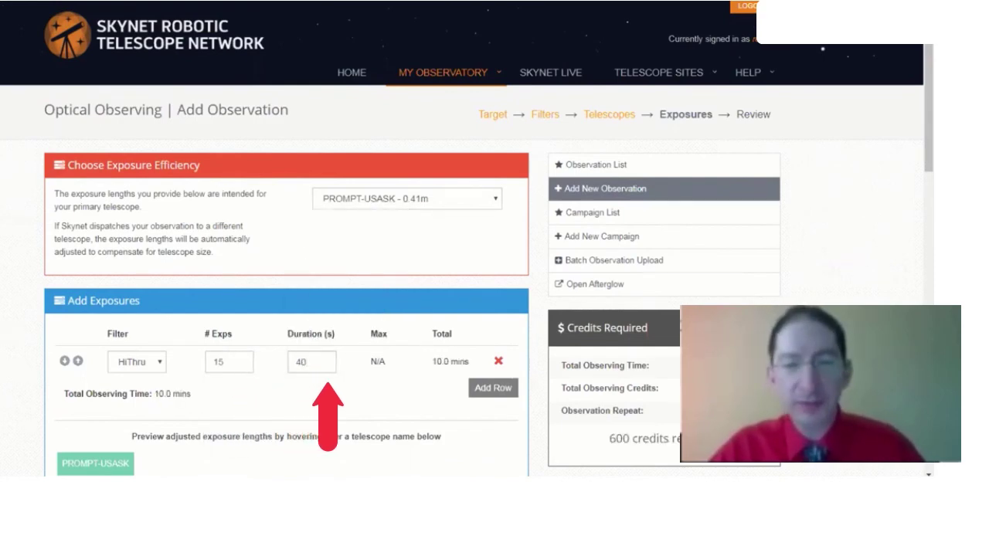
scroll(77, 355, "down", 5)
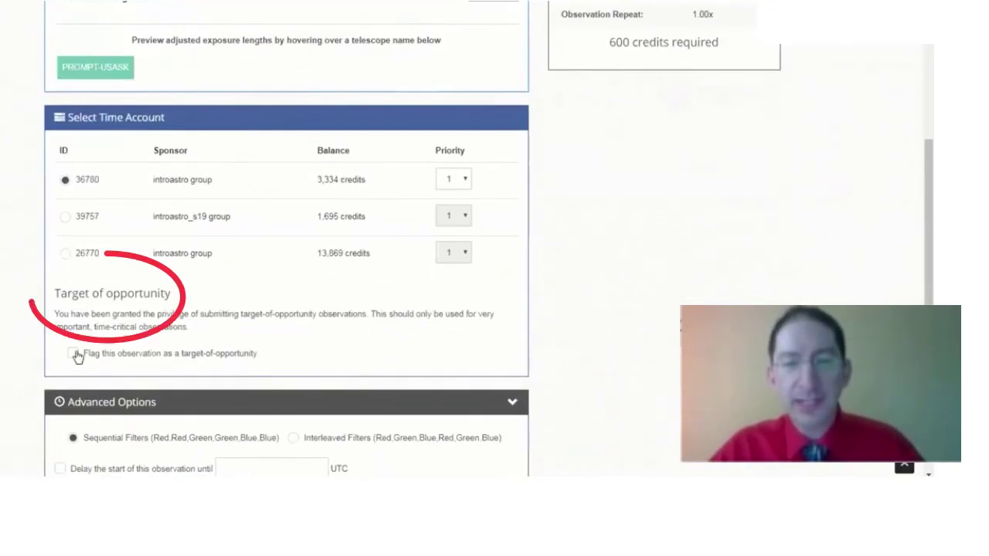
left_click(75, 354)
scroll(197, 350, "down", 3)
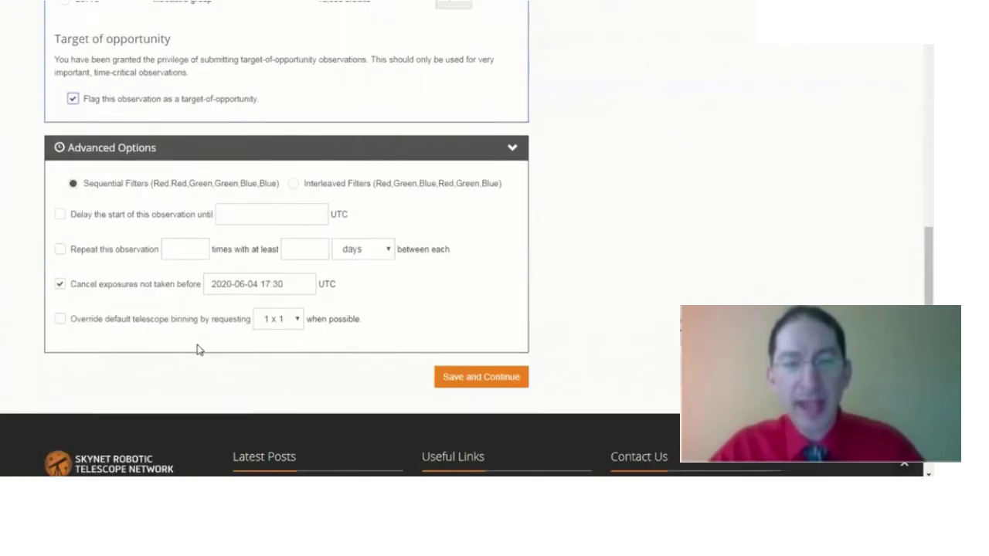
left_click(270, 206)
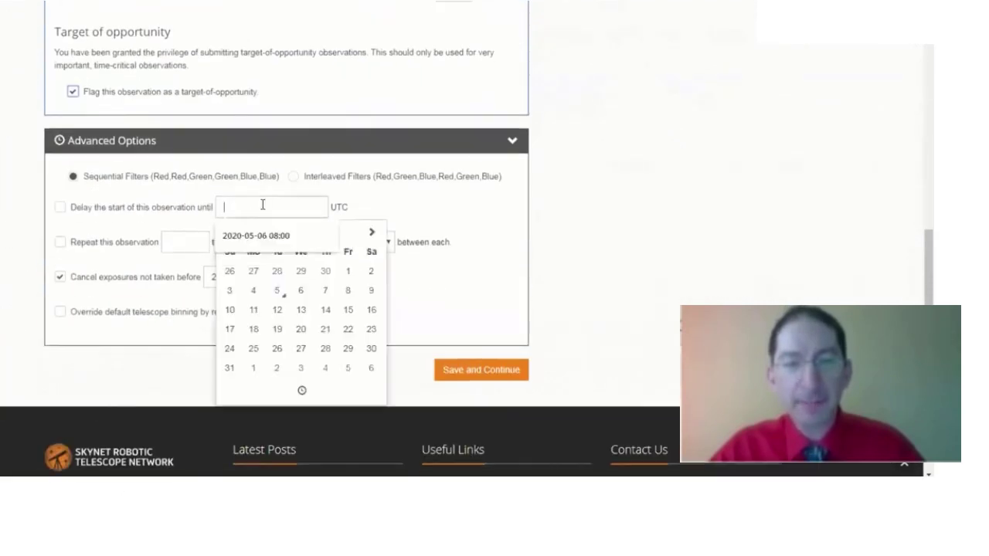
left_click(264, 244)
left_click(458, 216)
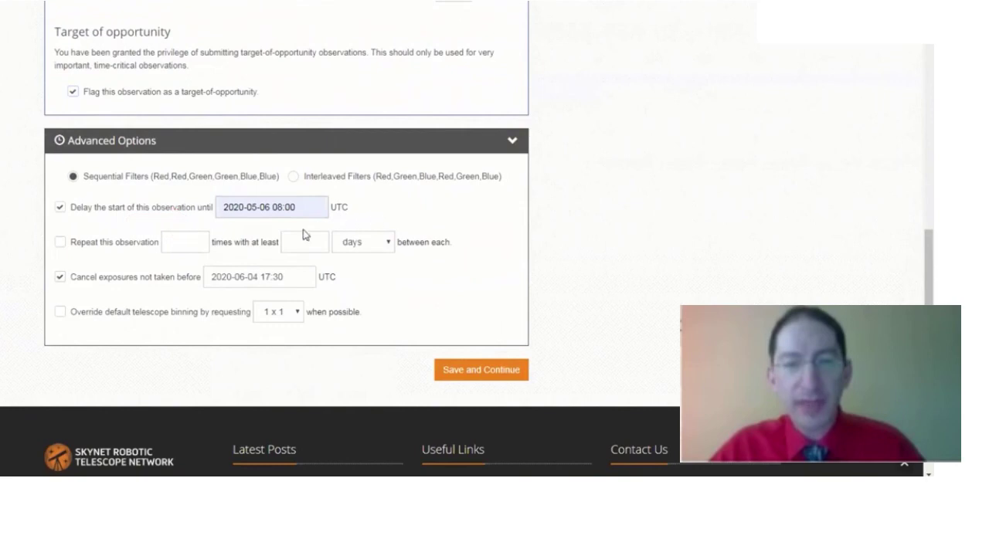
left_click(265, 278)
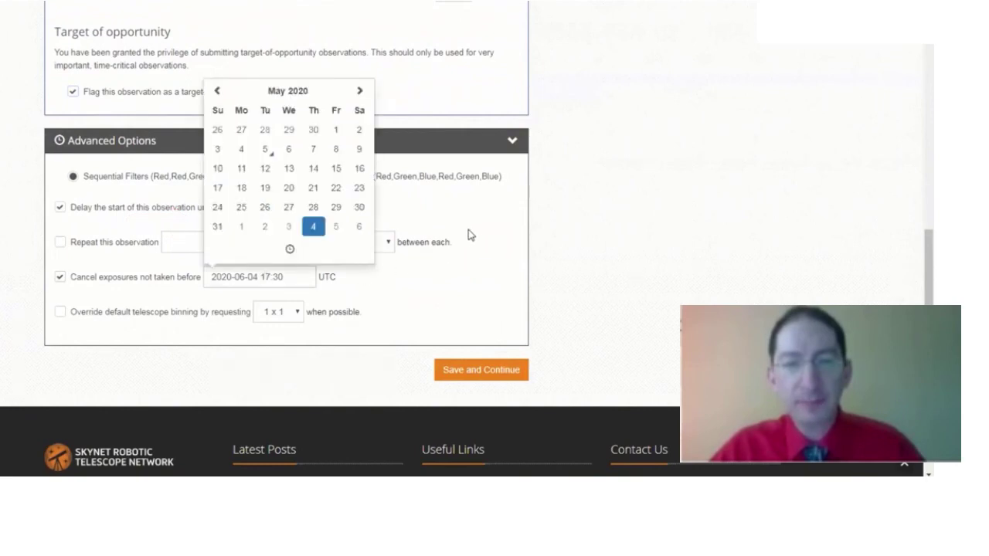
left_click(466, 231)
left_click(274, 207)
left_click_drag(274, 207, 209, 214)
key("ctrl+c")
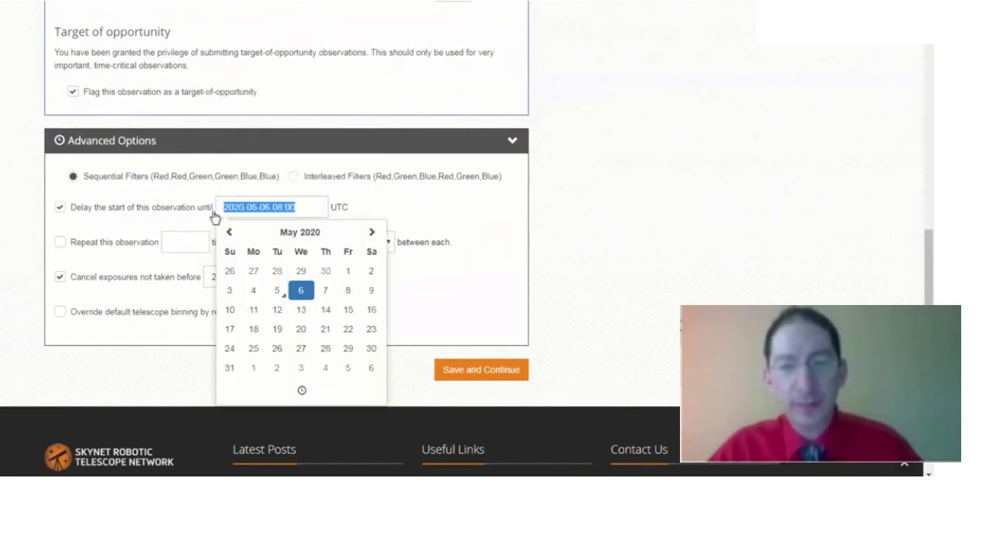
left_click(335, 278)
left_click(278, 277)
left_click_drag(279, 277, 210, 278)
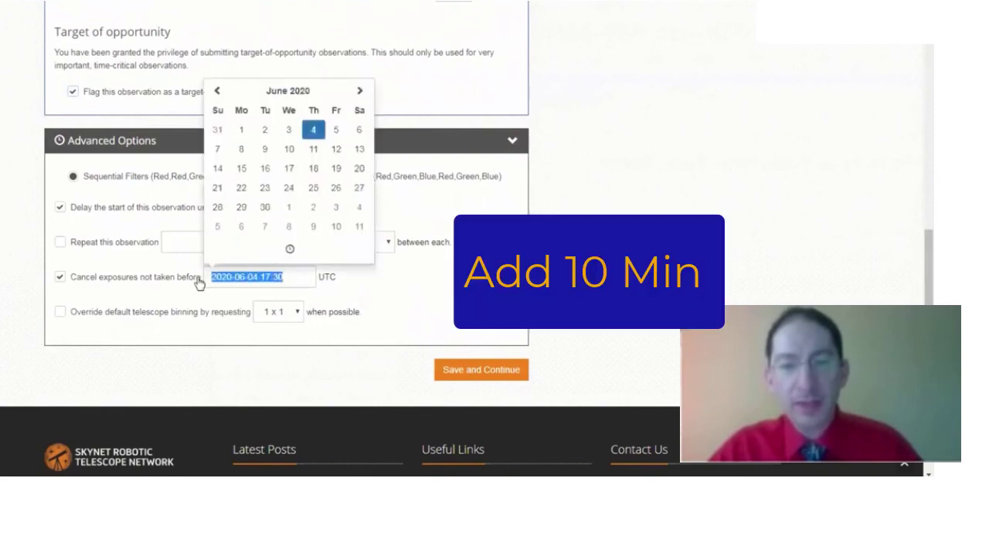
key("ctrl+v")
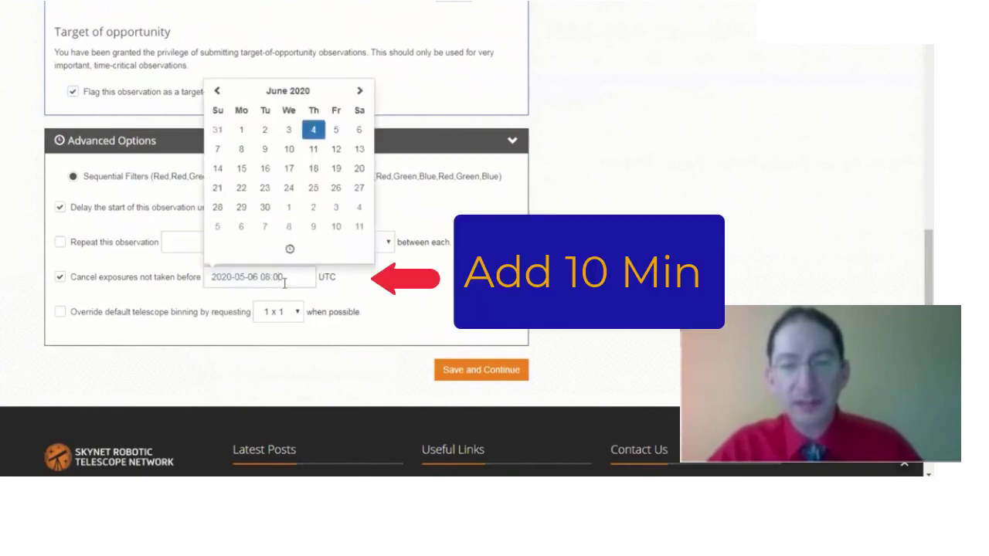
key("BackSpace")
key("BackSpace")
type("10")
left_click(402, 287)
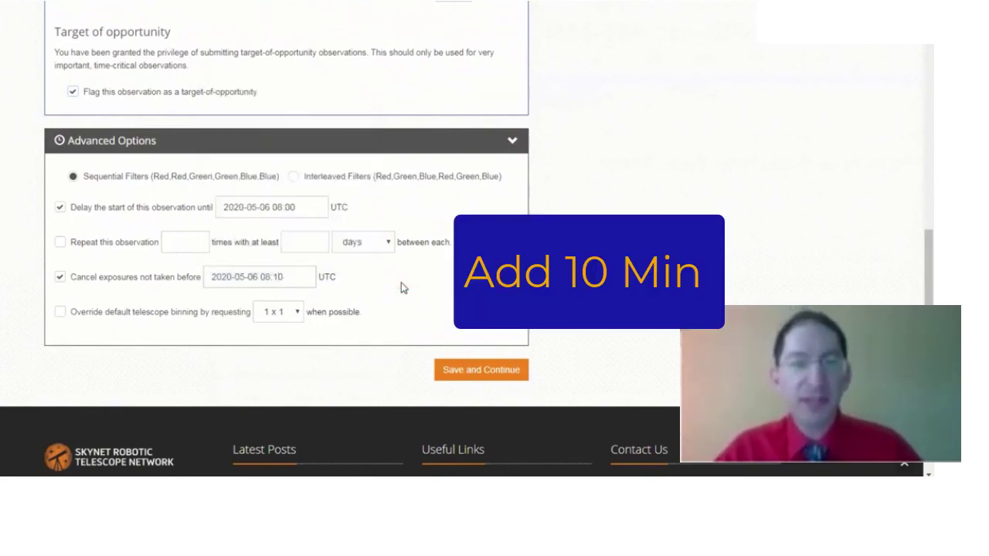
Save the exposure settings and submit the PROMPT-USASK observation of Patientia from the review page
left_click(469, 371)
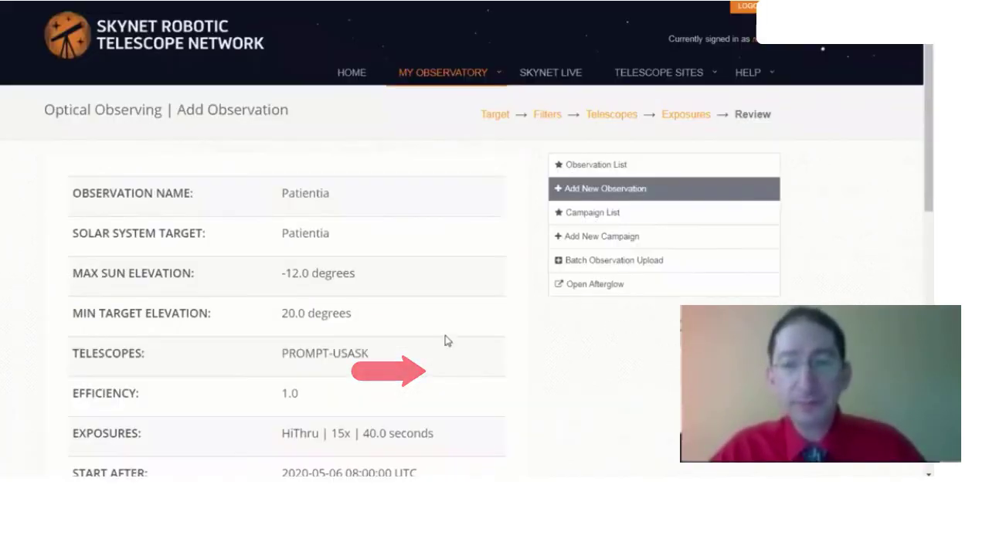
scroll(433, 324, "down", 10)
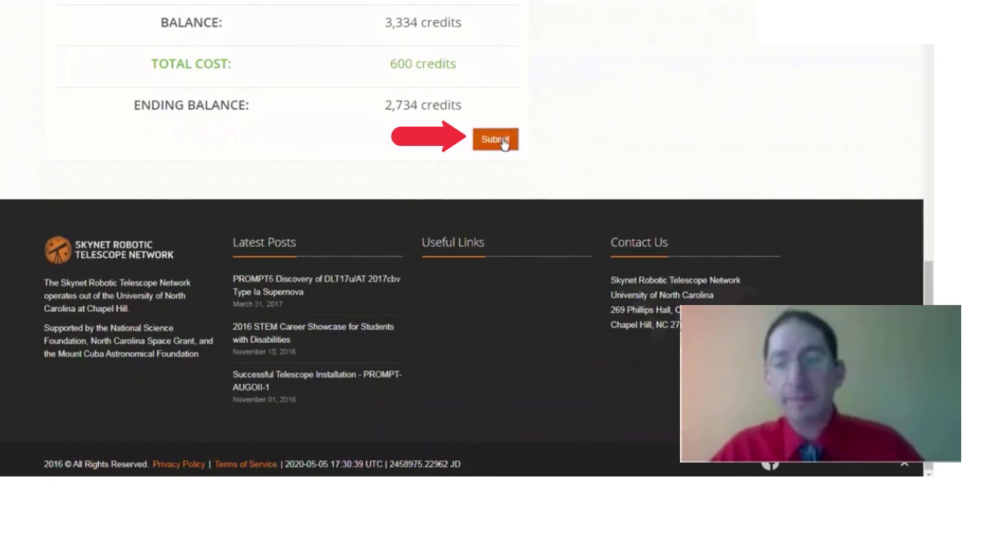
left_click(501, 141)
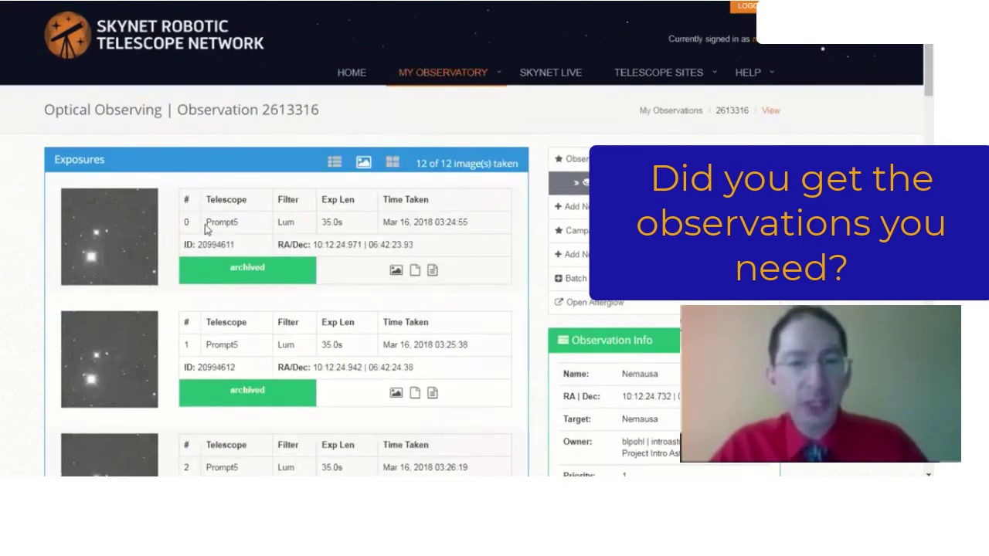
Examine the images and the times taken of the individual Prompt5 exposures in the Nemausa observation
scroll(321, 241, "down", 7)
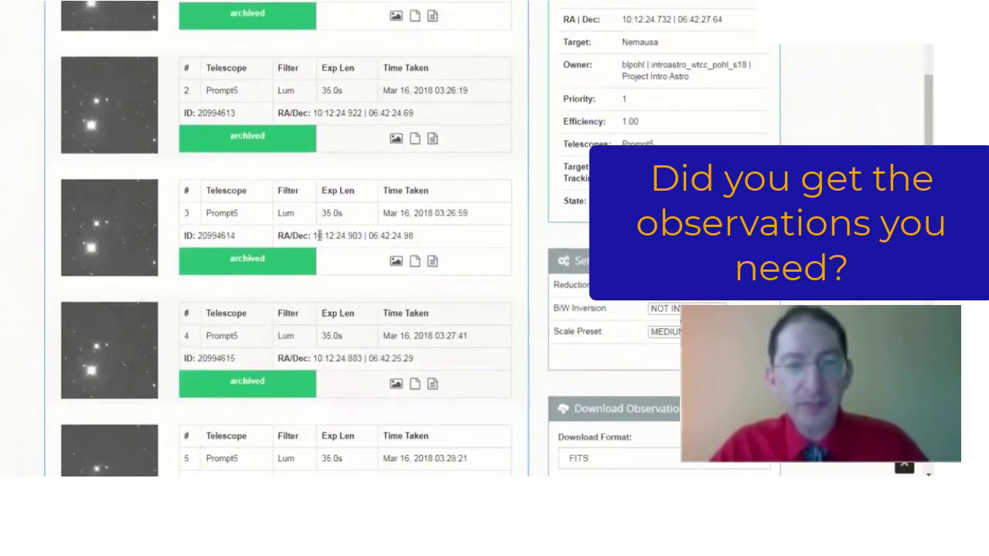
scroll(321, 241, "down", 3)
scroll(320, 241, "up", 6)
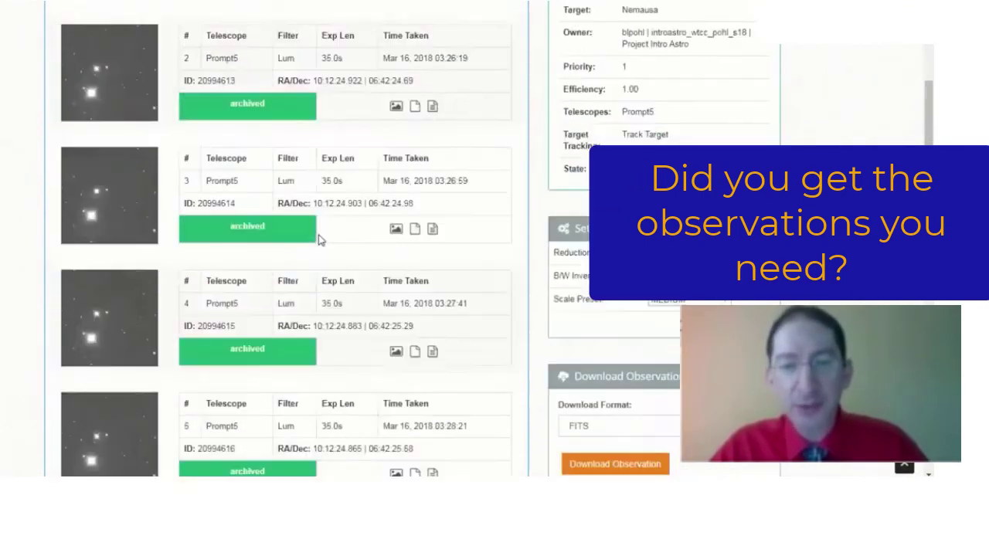
scroll(320, 241, "up", 3)
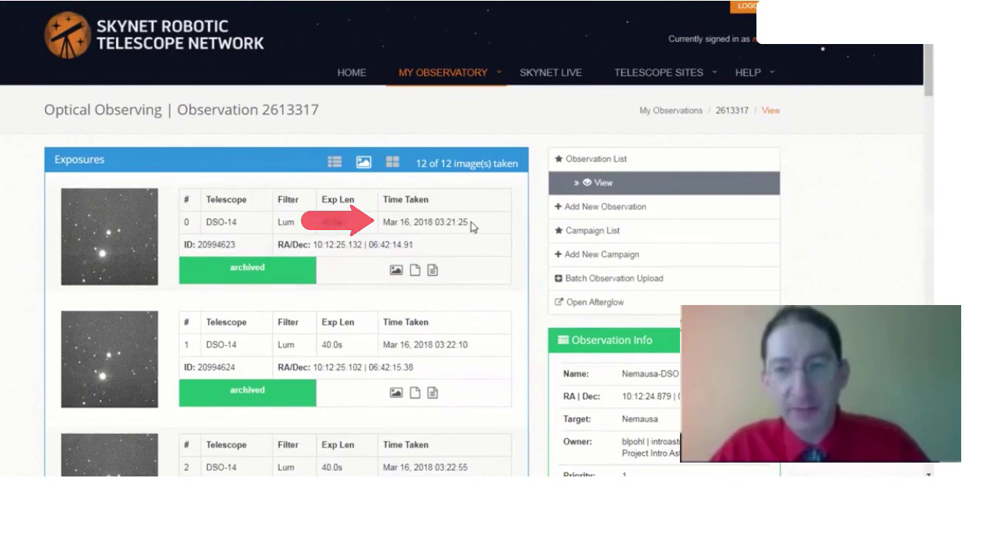
Compare the times taken in the Prompt5 and DSO-14 Nemausa observations to find the DSO-14 exposure closest to the first Prompt5 exposure
key("ctrl+Tab")
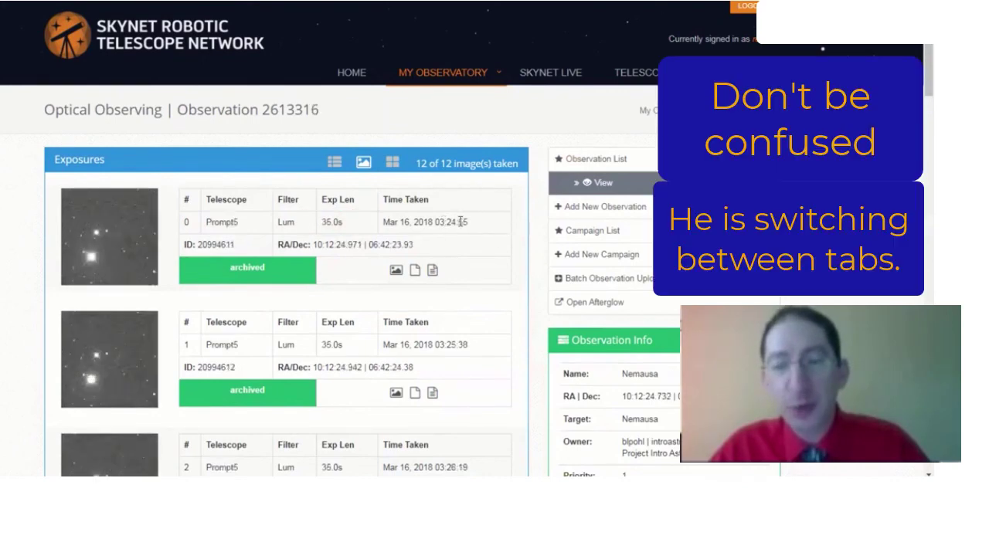
key("ctrl+Tab")
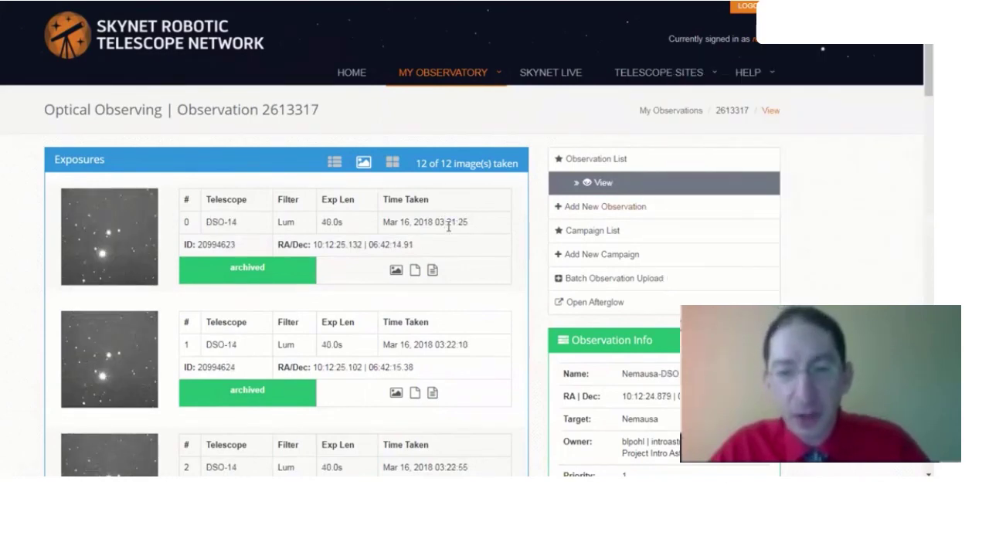
scroll(448, 227, "down", 5)
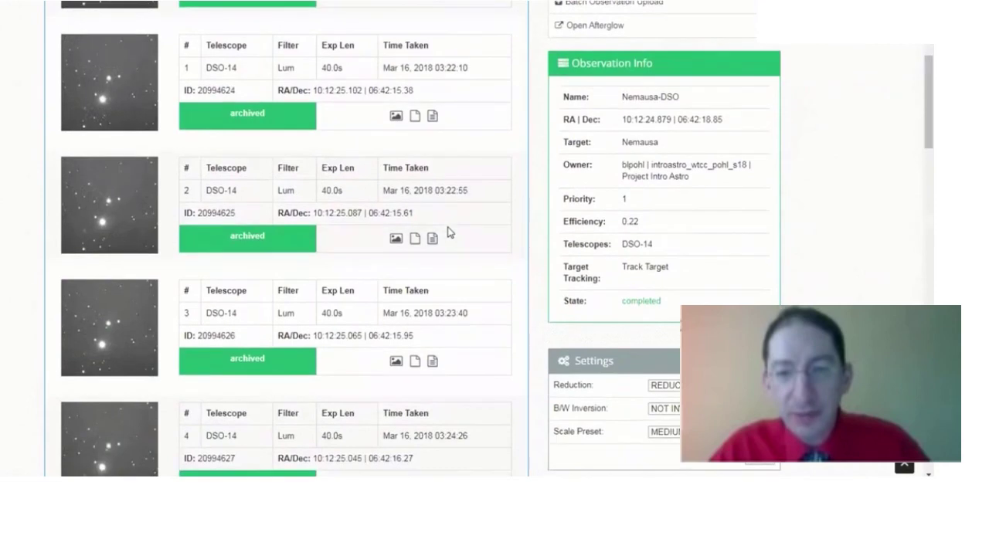
scroll(448, 230, "down", 2)
scroll(448, 228, "down", 1)
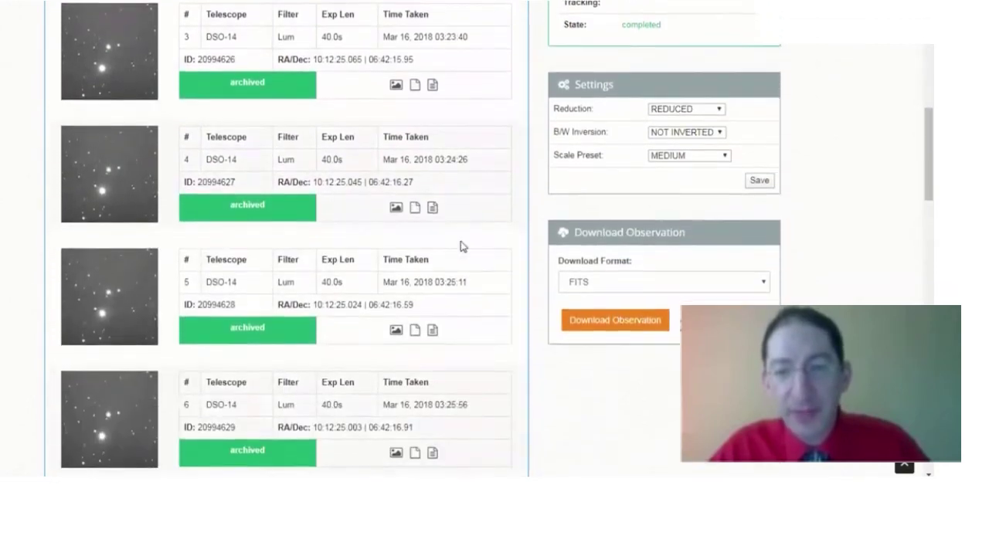
left_click_drag(467, 282, 440, 282)
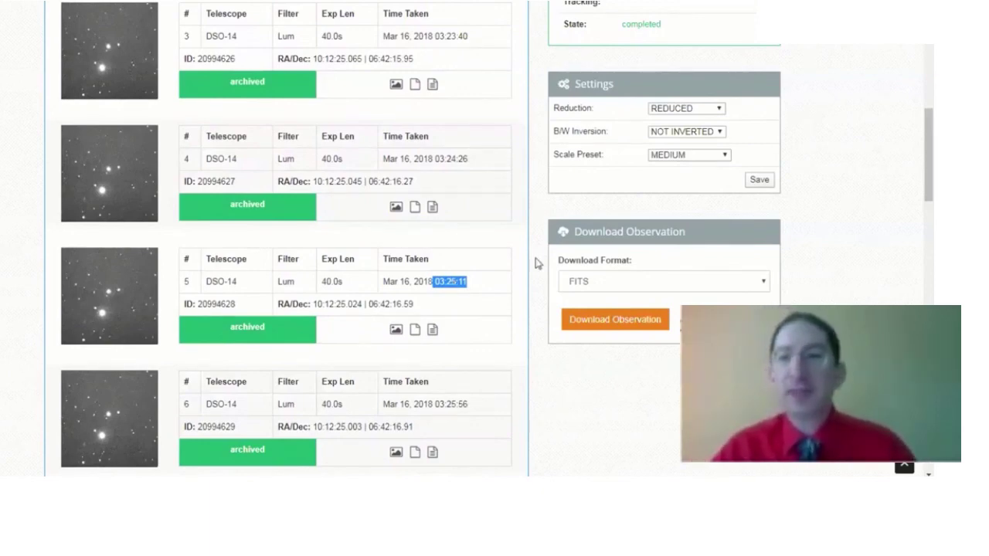
left_click(904, 467)
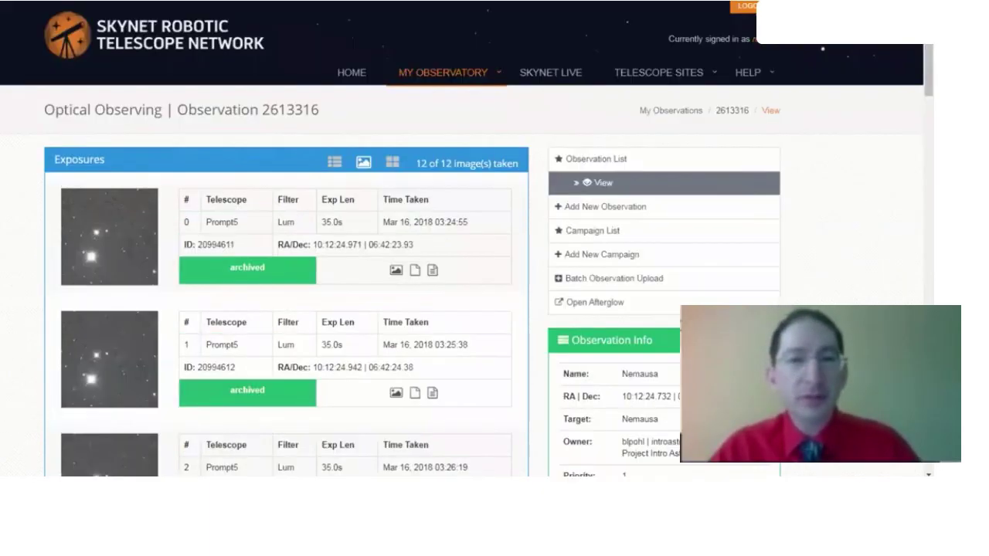
mouse_move(443, 74)
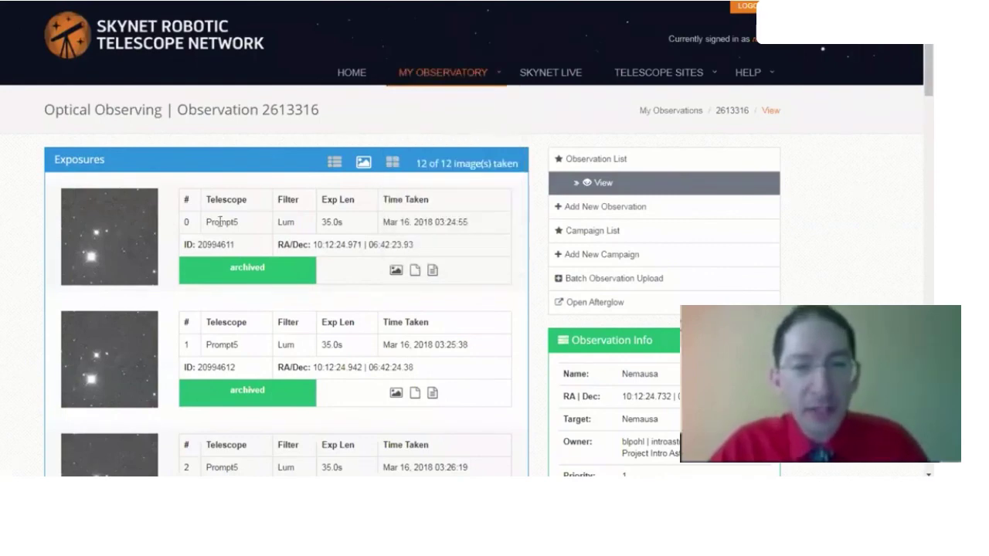